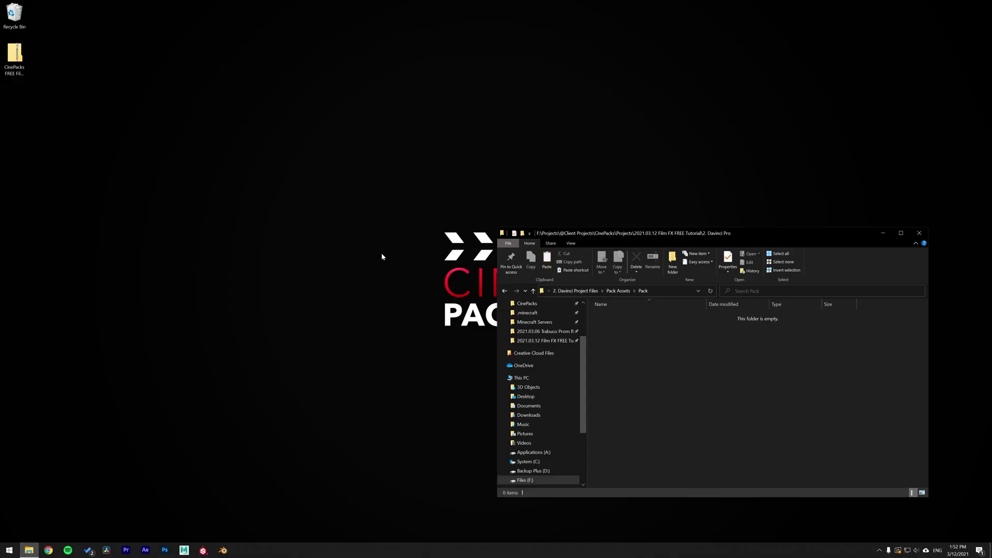
- Copy the Super 8, Scratch and Dirty Film FX SAMPLE folders from the CinePacks zip into Pack
double_click(15, 57)
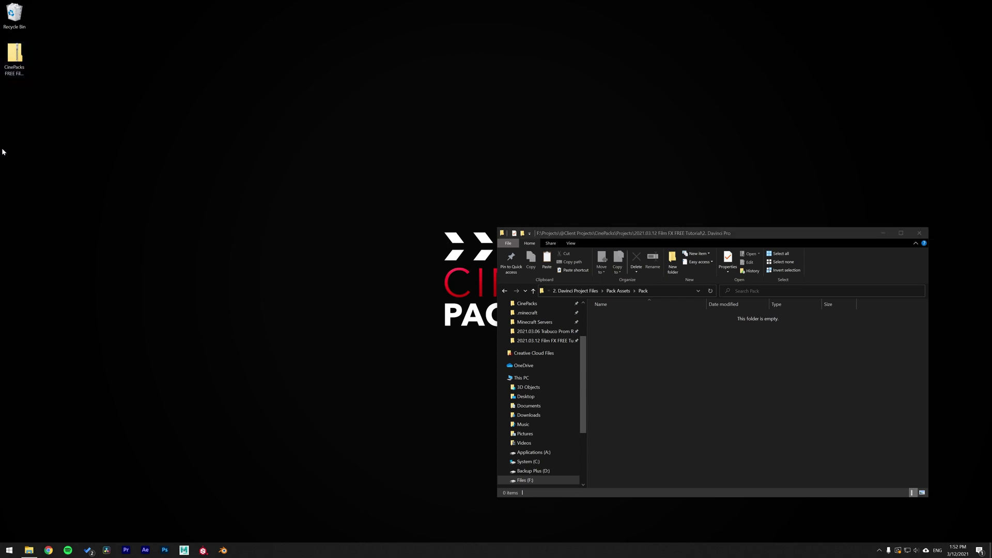
drag(655, 236, 219, 25)
click(196, 113)
double_click(196, 114)
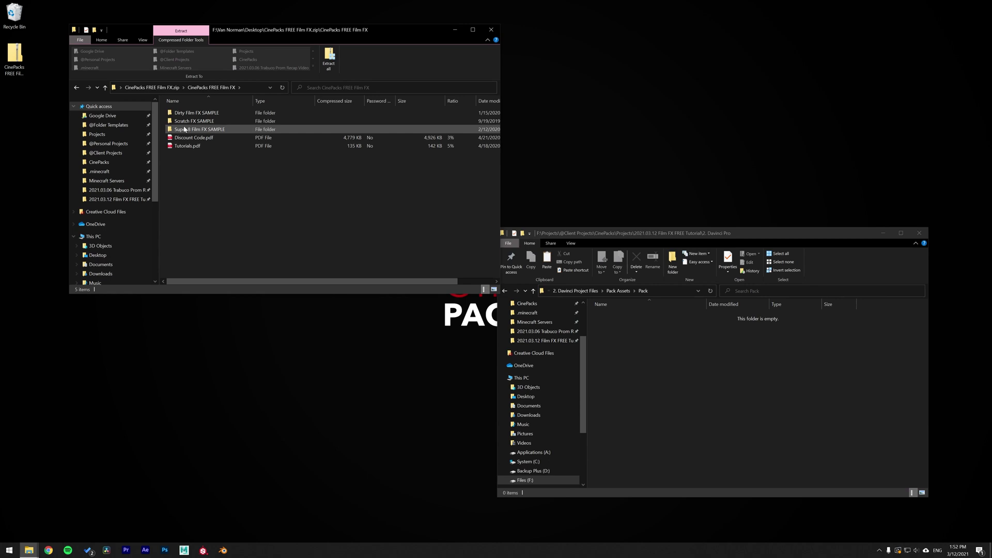
click(185, 129)
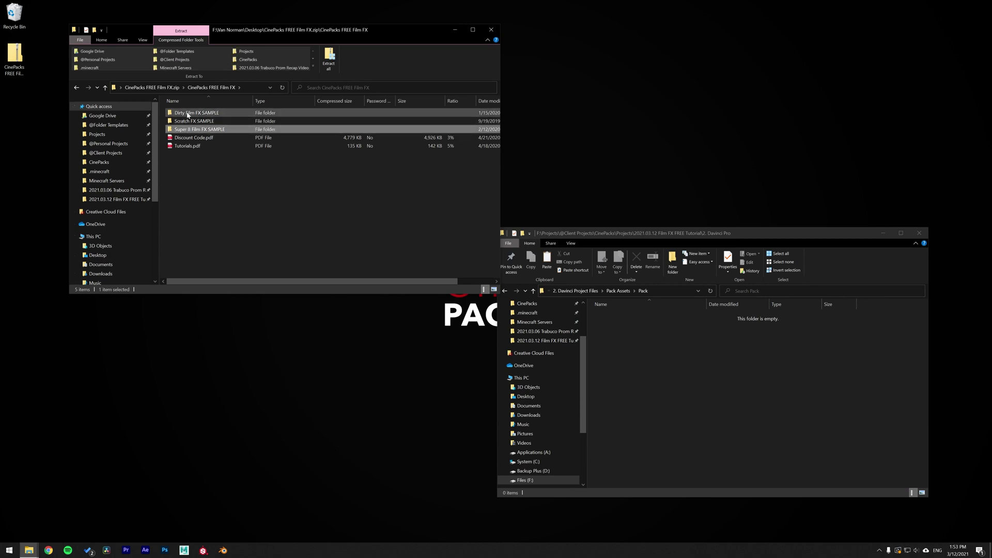
shift+click(187, 114)
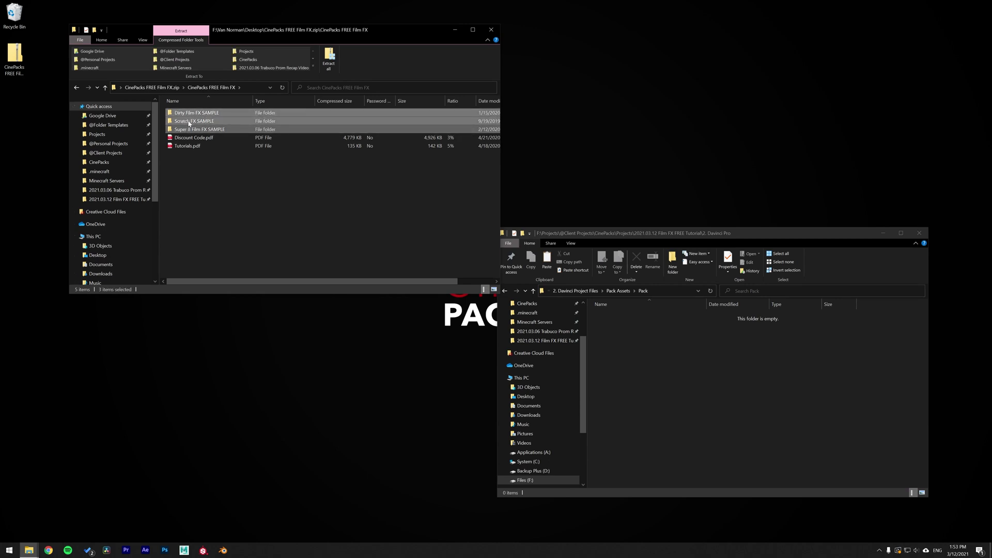
drag(189, 123, 667, 394)
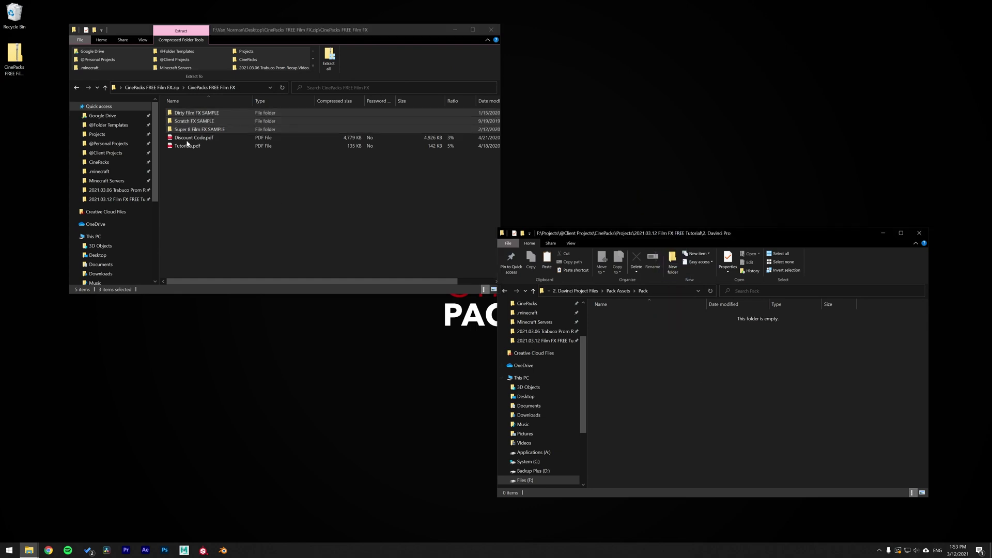
click(218, 185)
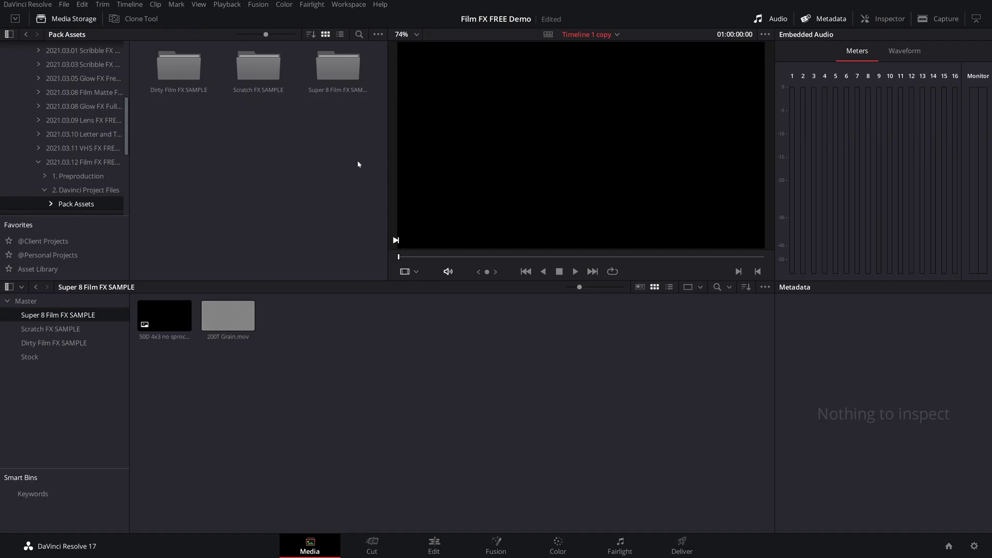
- Browse the Super 8, Scratch and Dirty Film sample bins on the Media page
drag(357, 165, 289, 86)
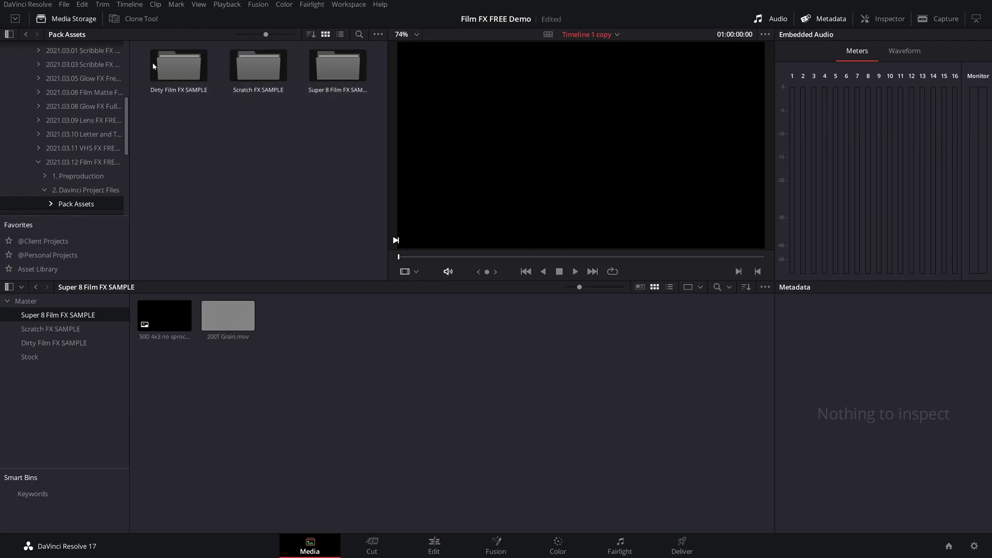
click(57, 326)
click(57, 342)
click(56, 329)
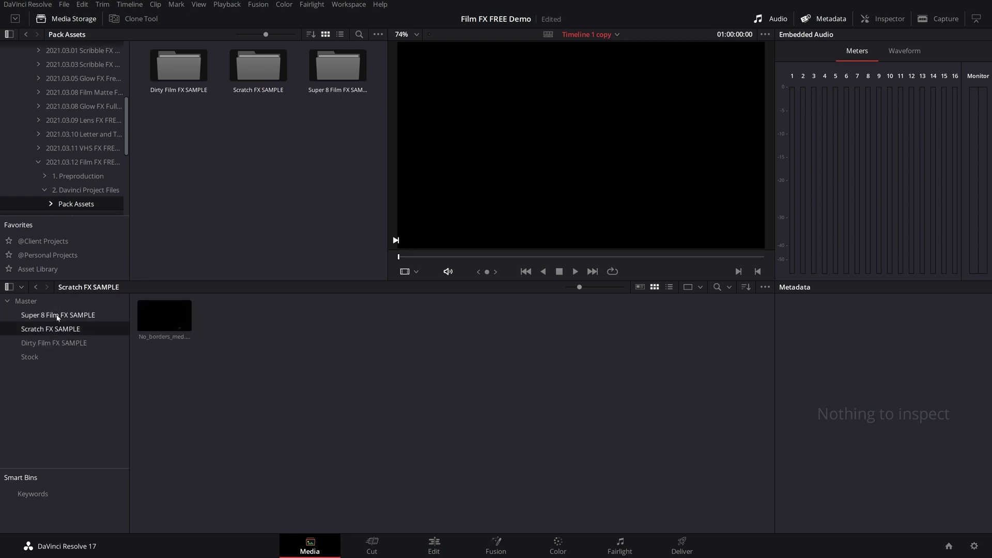
click(57, 316)
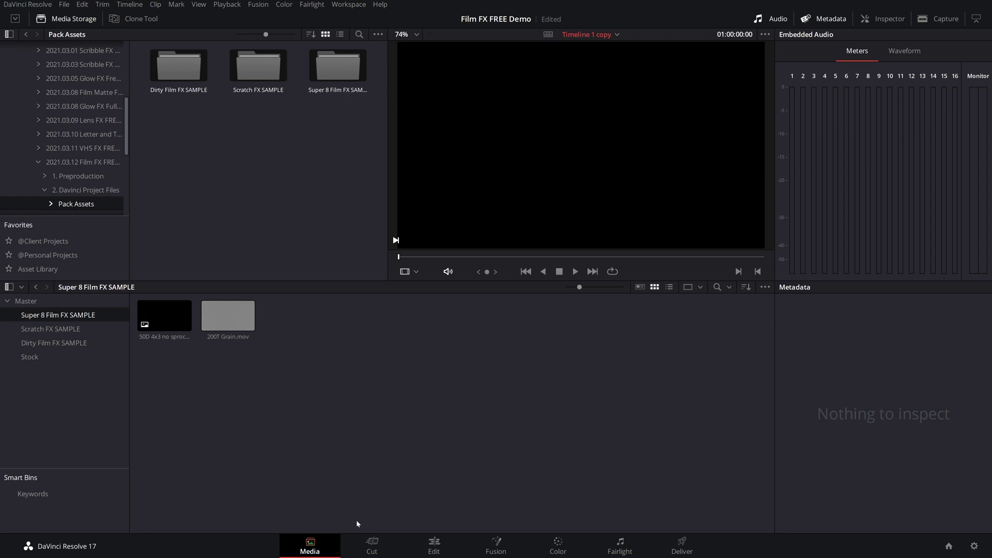
- On the Edit page, preview 200T Grain.mov and 50D 4x3 no sprocket.png in the Source Viewer
click(436, 546)
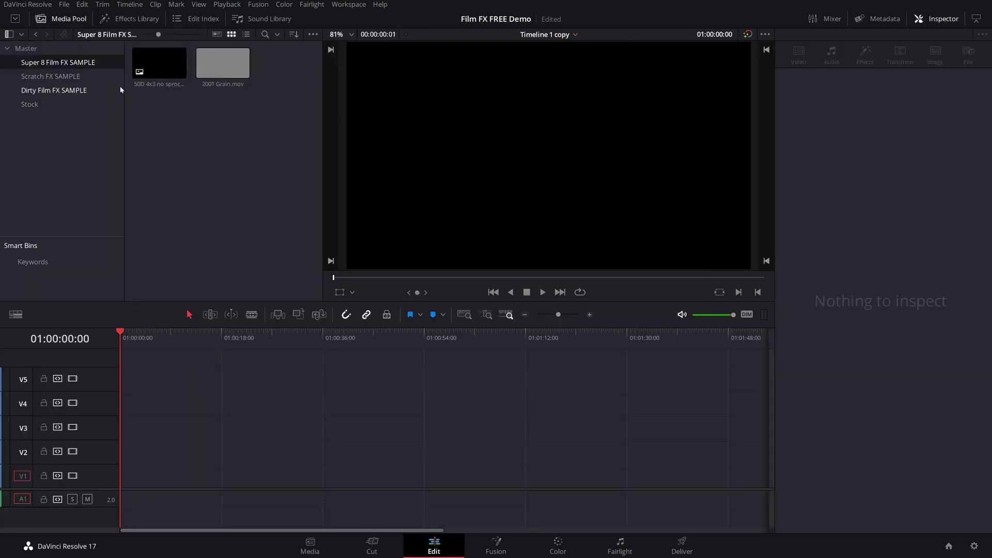
click(228, 59)
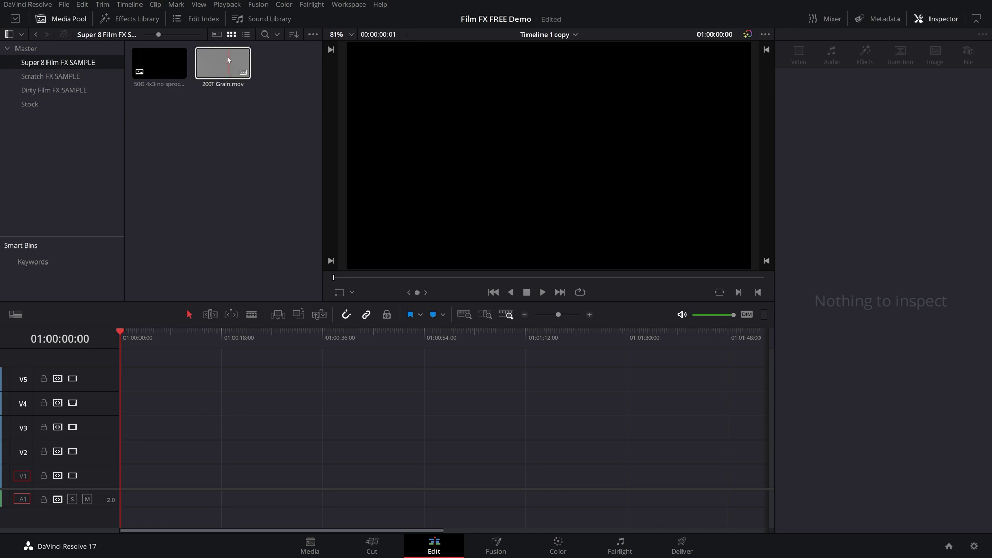
double_click(217, 61)
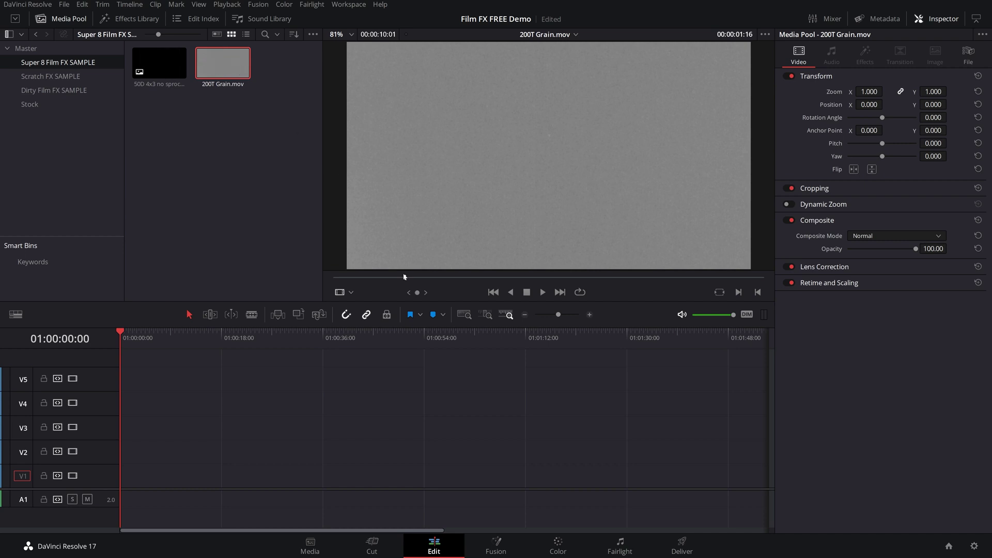
double_click(160, 61)
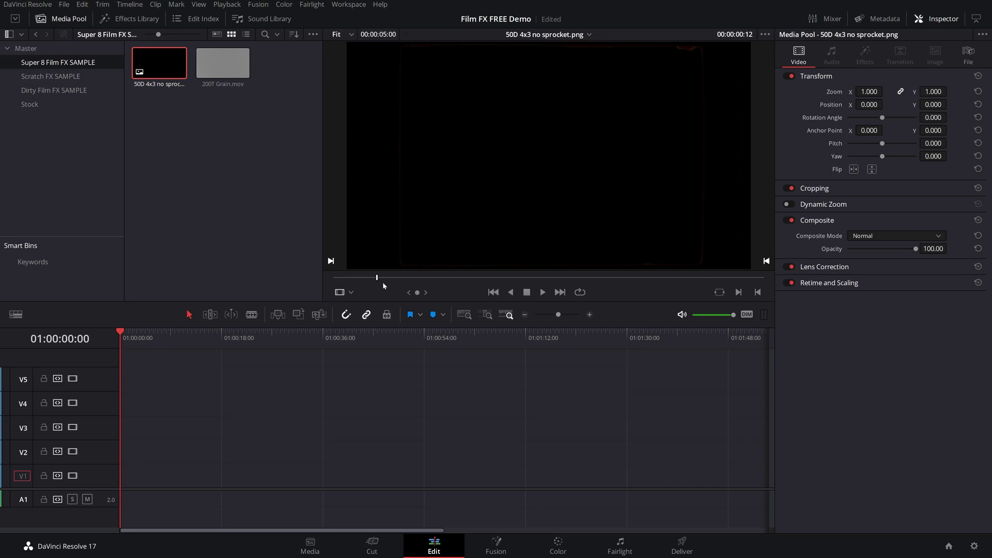
- Scrub through the scratch overlay clip and the LightBlack008.mov dirty film clip
click(50, 76)
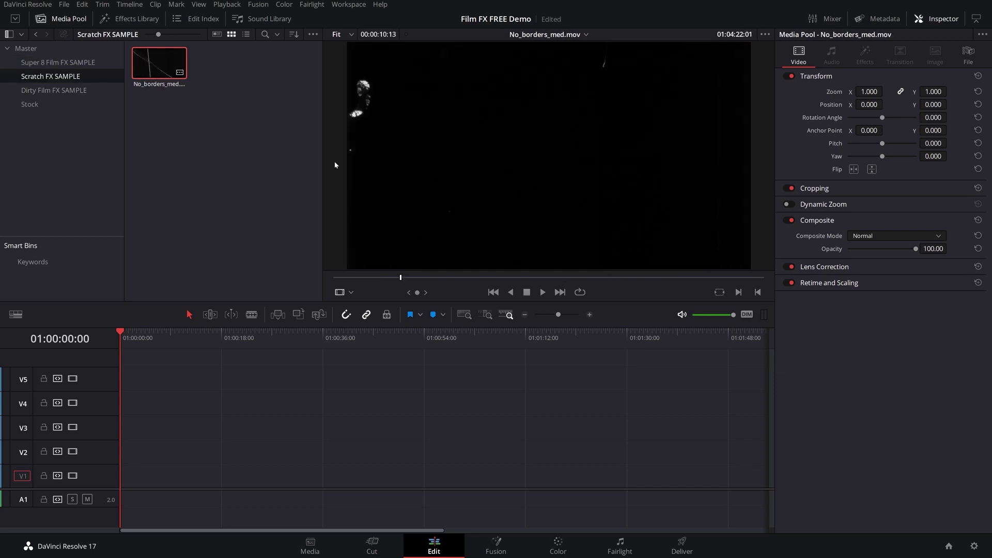
drag(401, 279, 652, 279)
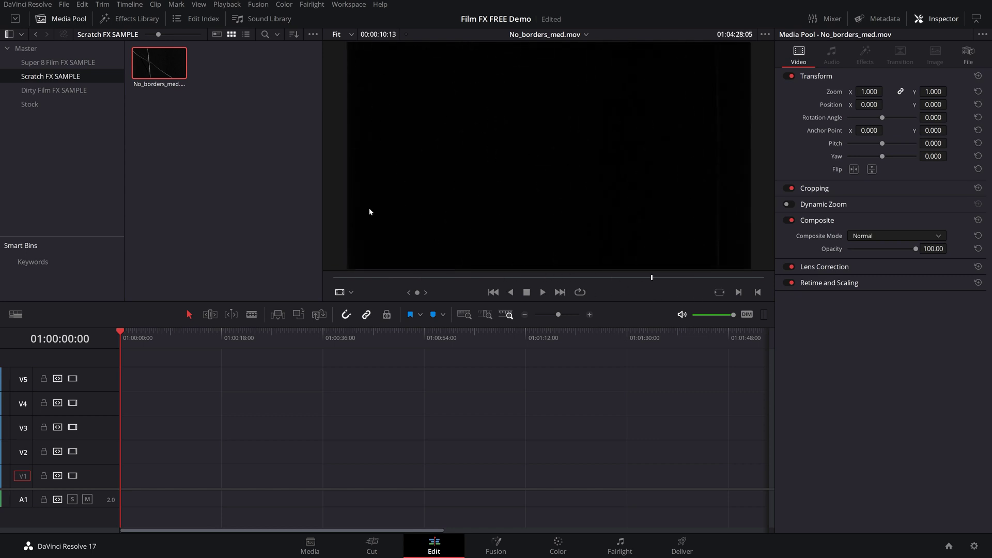
click(62, 90)
click(159, 63)
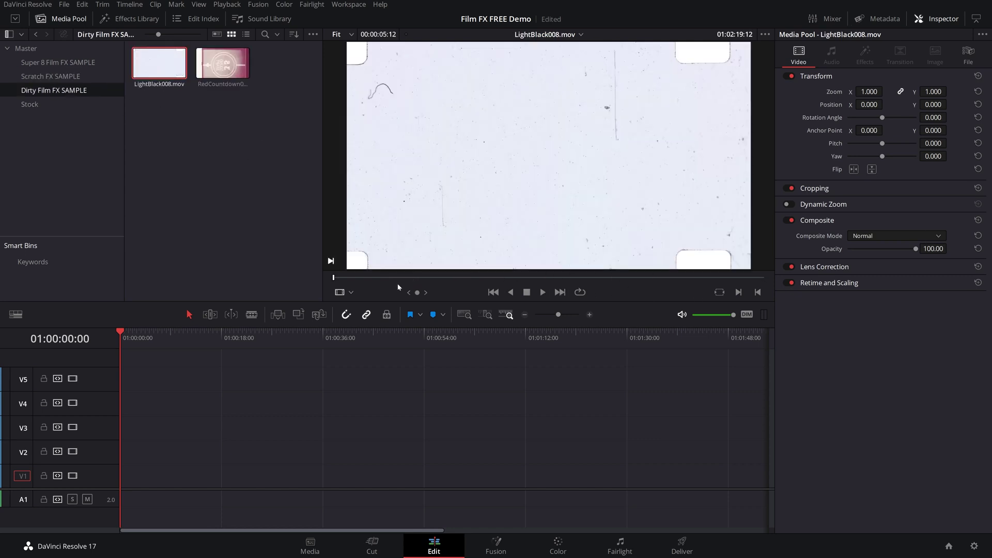
drag(342, 277, 596, 299)
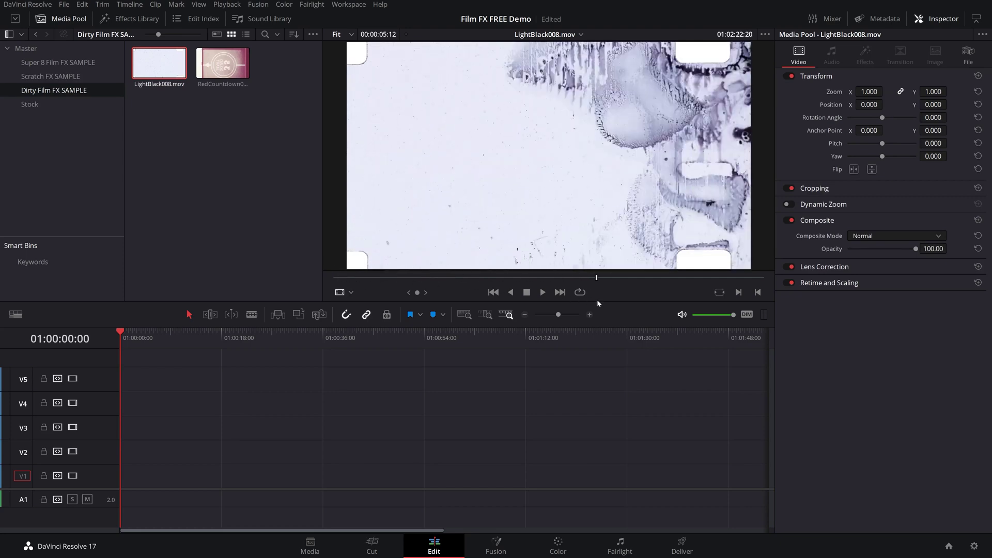
- Load the red countdown clip into the Source Viewer and play it
click(222, 62)
click(159, 63)
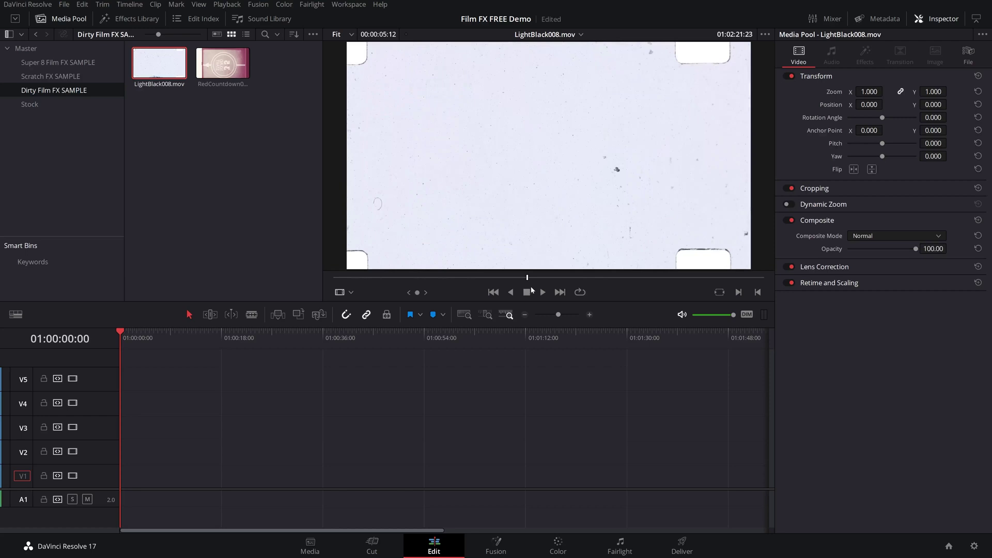
click(222, 62)
key(space)
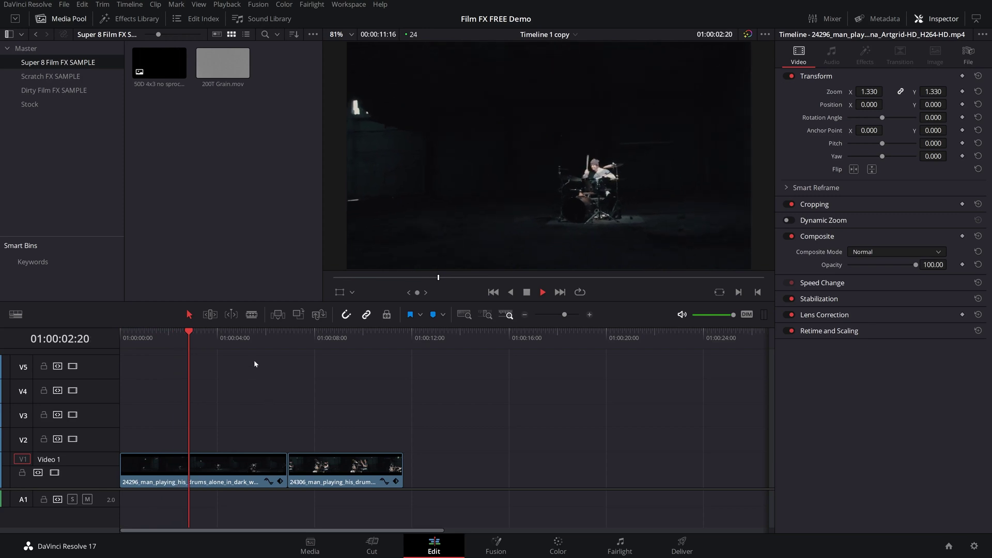
- Place 50D 4x3 no sprocket.png on V5 over both drummer clips and play it back
click(274, 333)
key(space)
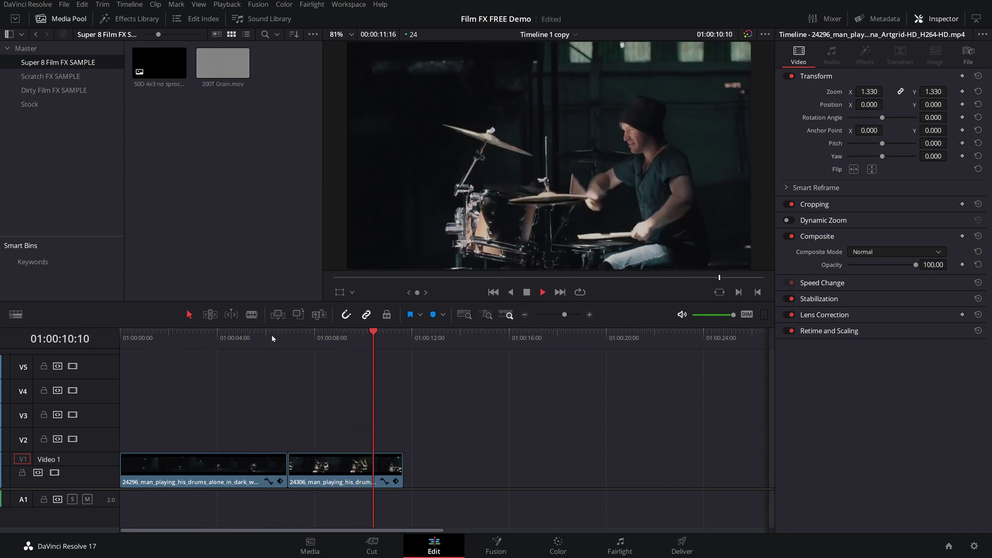
key(space)
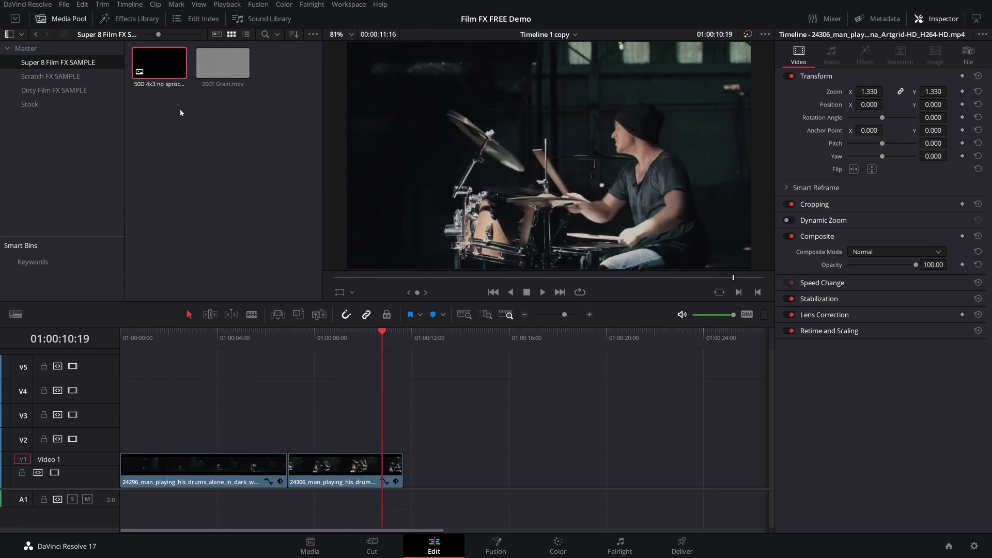
double_click(153, 58)
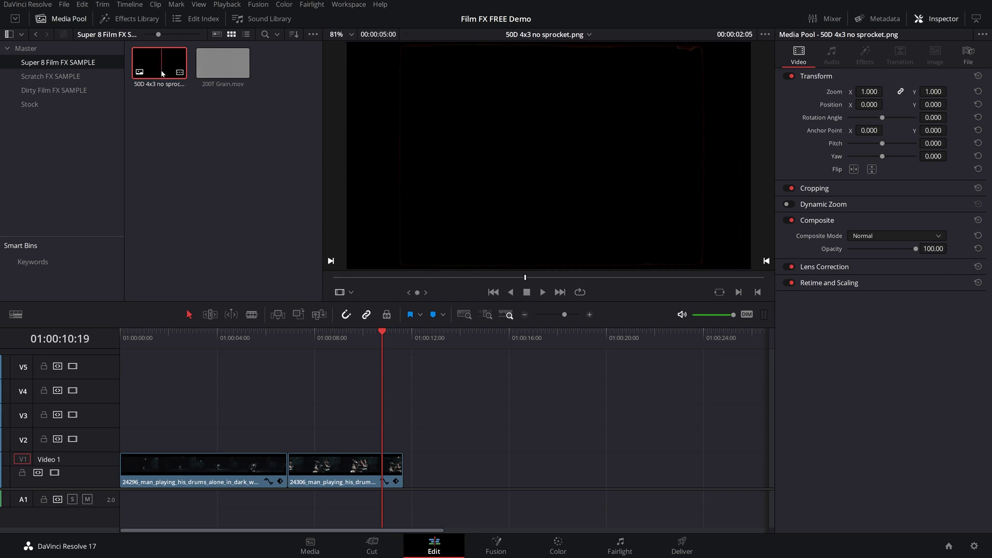
drag(159, 64, 121, 364)
click(168, 339)
key(space)
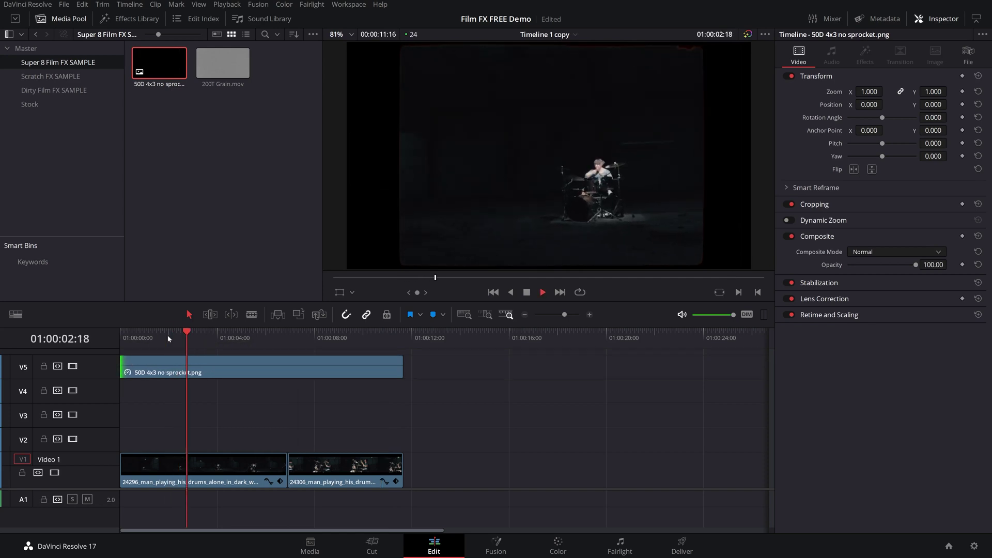
click(227, 62)
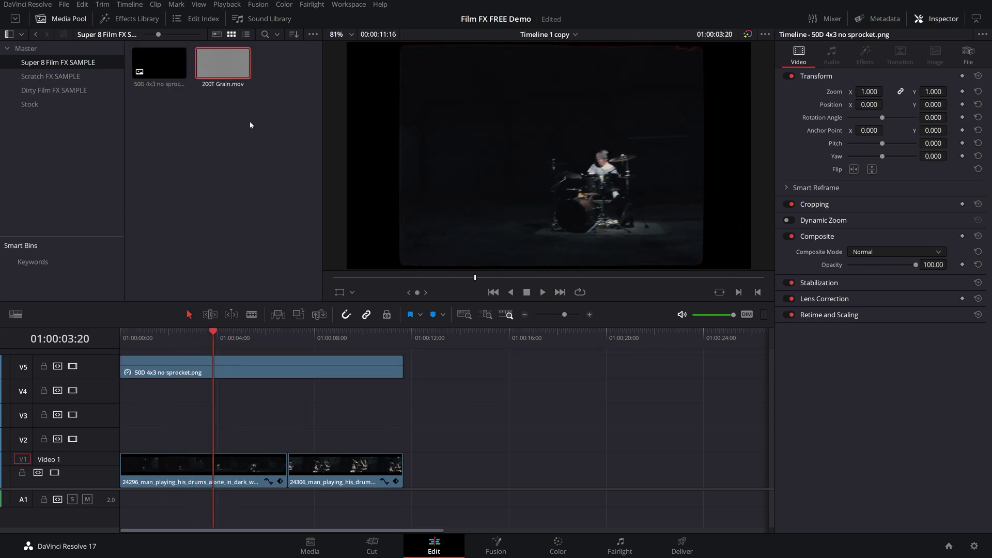
- Preview 200T Grain.mov and place it on track V4 over the drummer clips
double_click(231, 61)
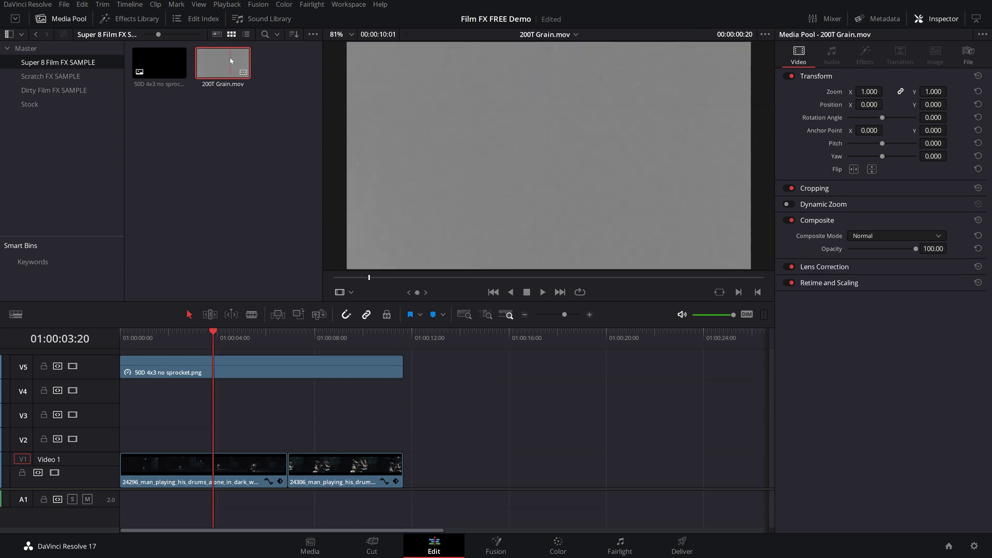
drag(370, 282, 365, 278)
key(space)
drag(234, 72, 121, 395)
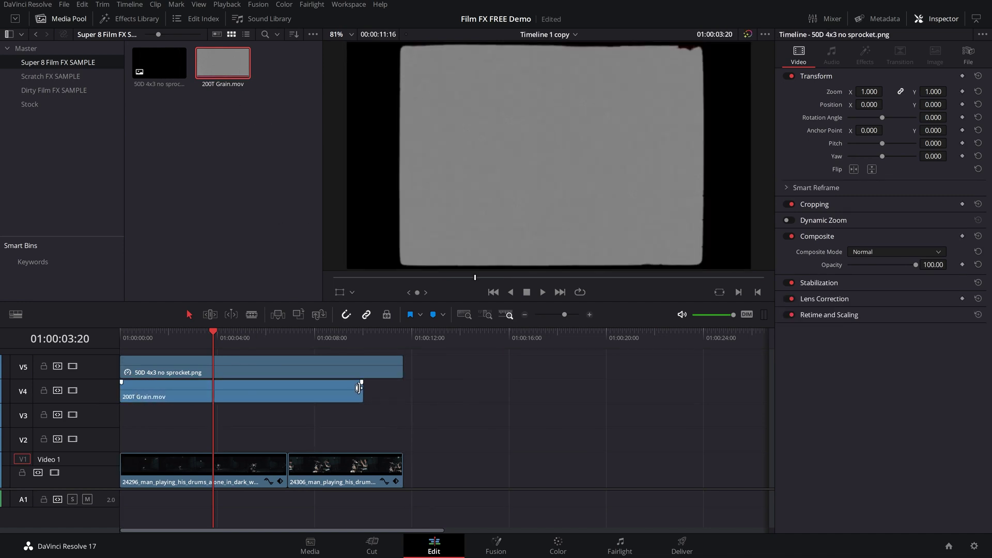
drag(324, 393, 362, 393)
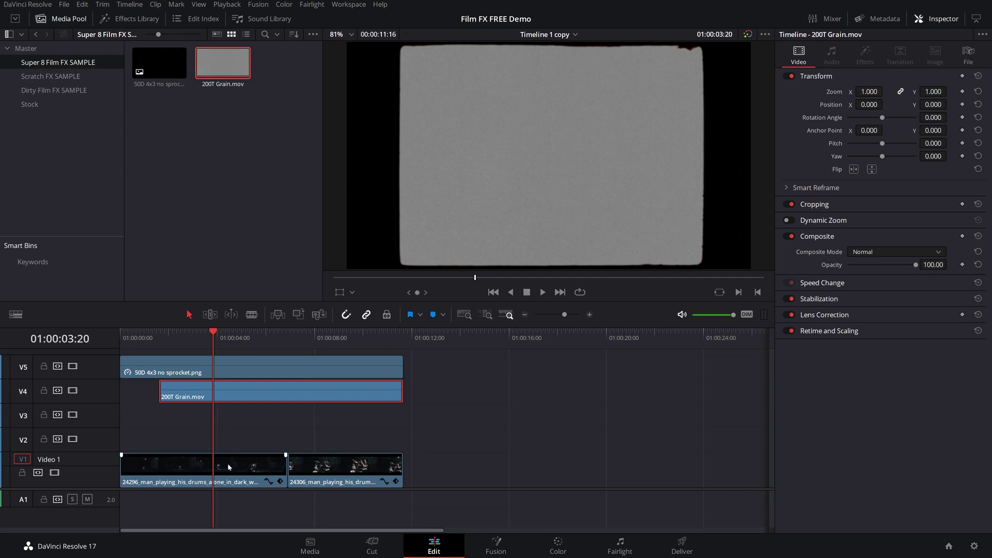
- Set the grain clip's composite mode to Softlight
click(873, 251)
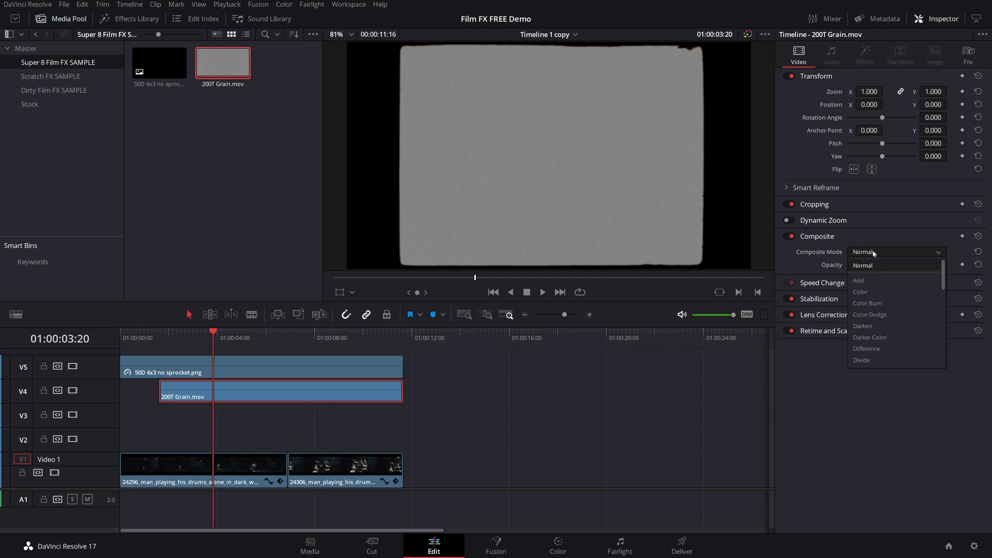
scroll(868, 305, down, 3)
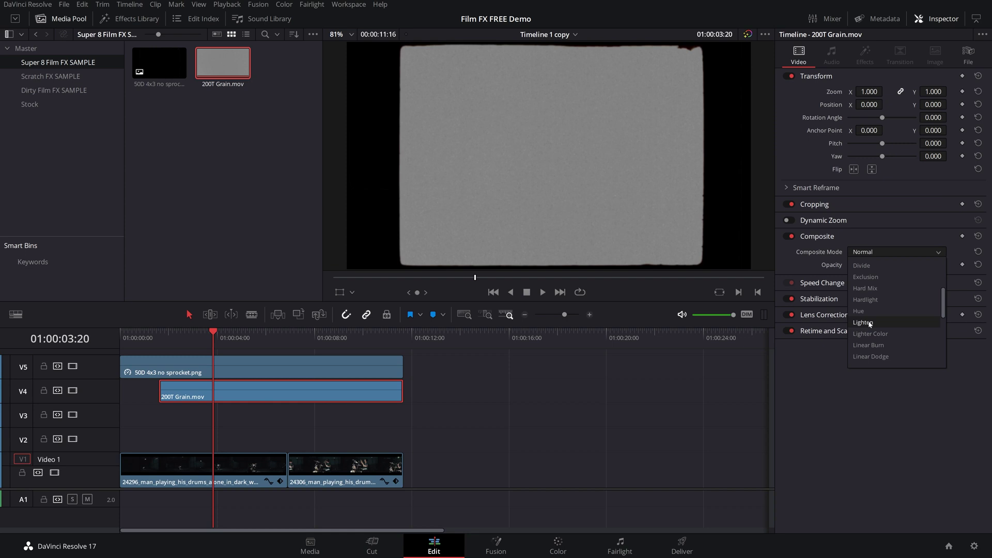
scroll(873, 332, down, 3)
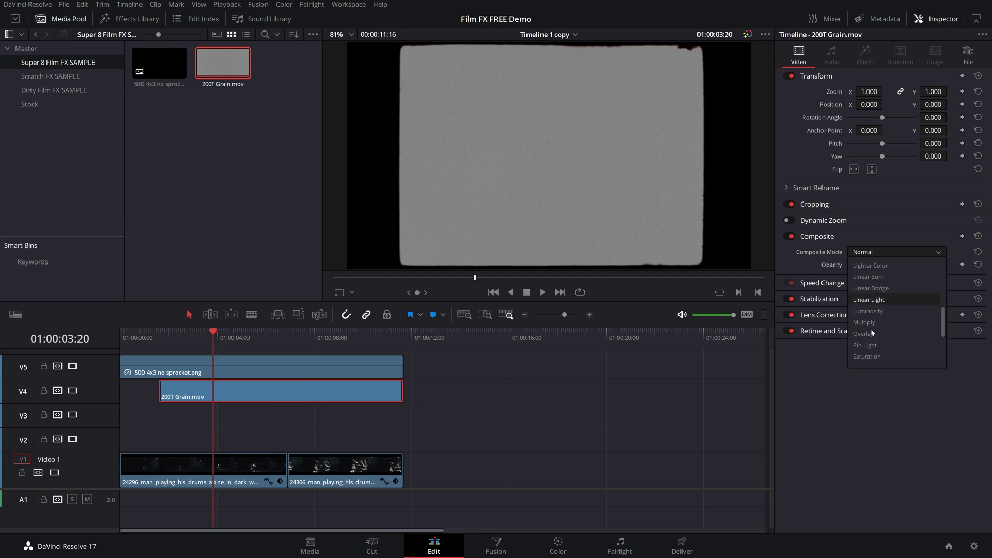
scroll(871, 331, down, 5)
click(870, 311)
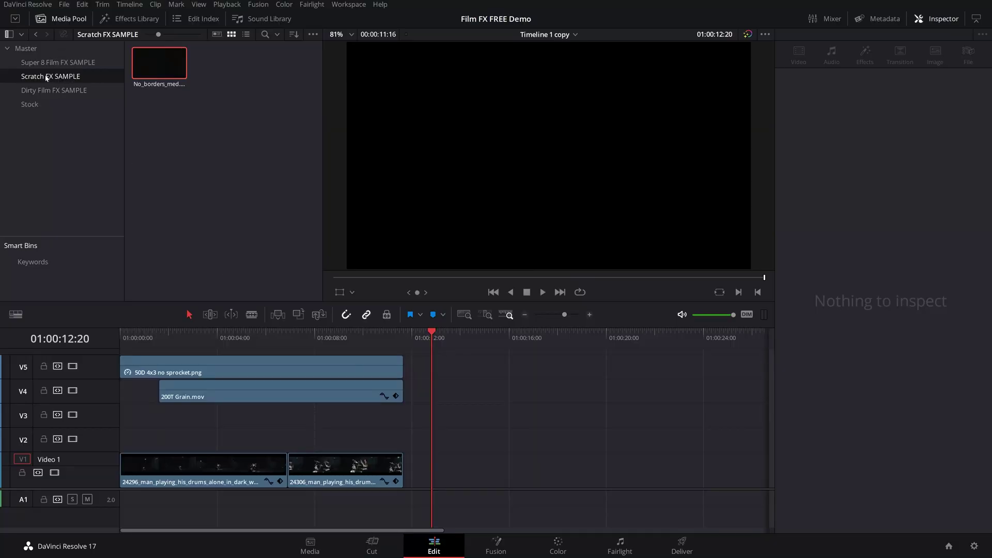
- Preview No_borders_med.mov from the Scratch FX SAMPLE bin and place it on track V3
double_click(44, 76)
click(91, 91)
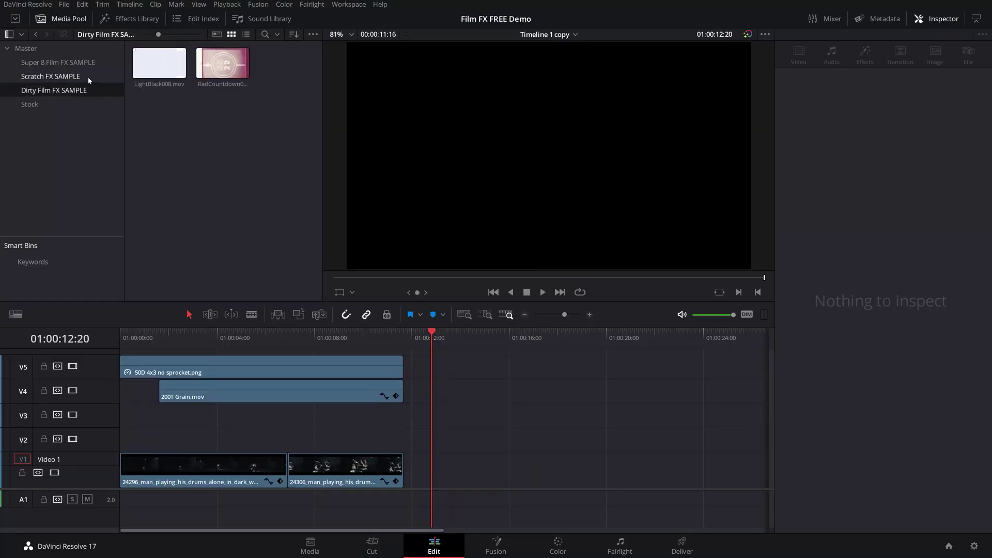
click(87, 76)
click(150, 61)
double_click(151, 61)
mouse_move(366, 278)
mouse_down()
mouse_move(531, 273)
mouse_move(521, 277)
mouse_up()
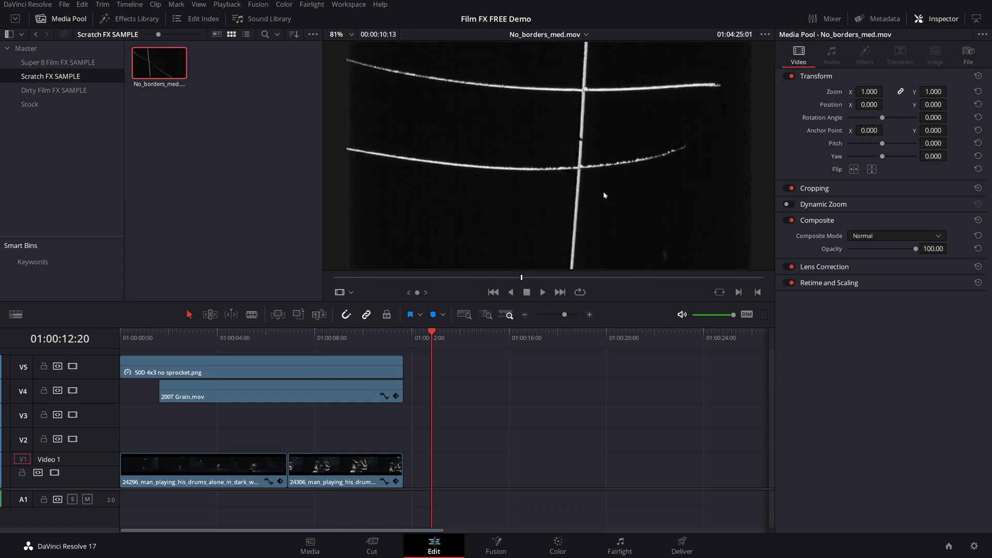
drag(159, 63, 256, 422)
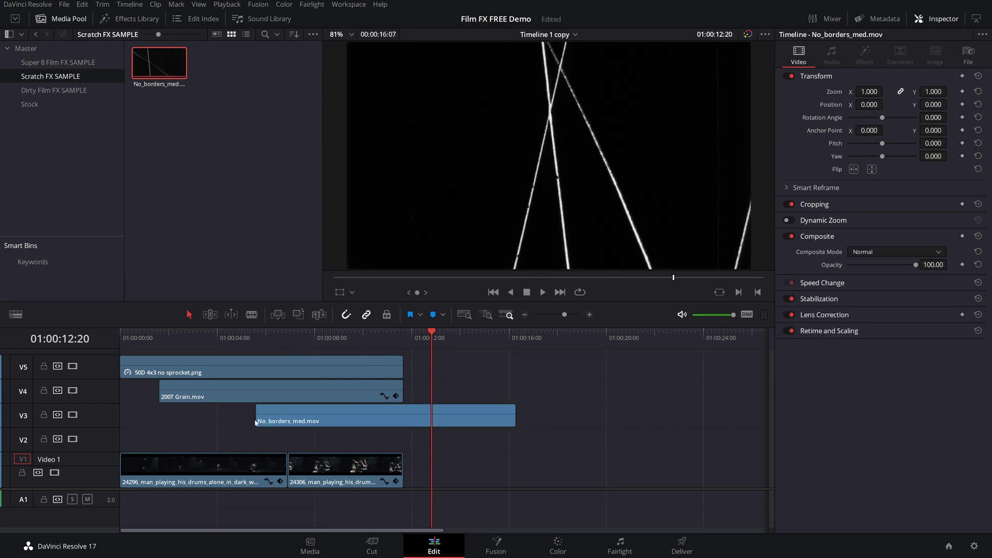
- Set the scratch clip's composite mode to Screen and slide it to start near 01:00:12
drag(269, 339, 278, 345)
click(430, 408)
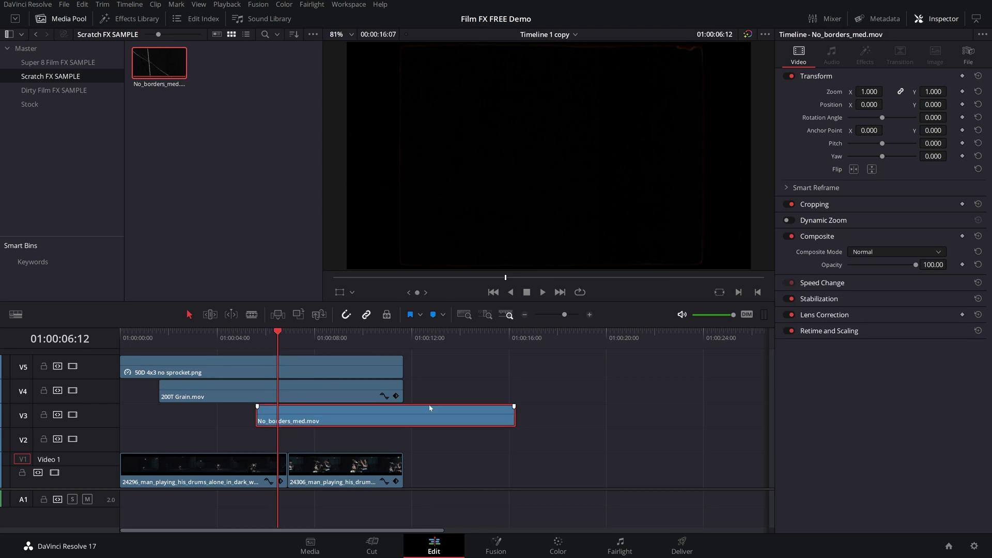
click(879, 252)
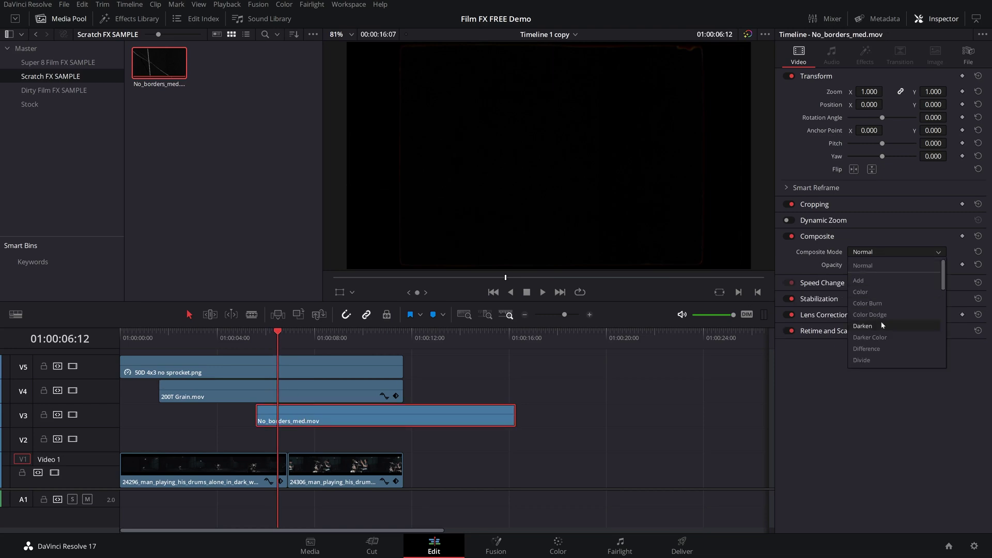
scroll(873, 284, down, 4)
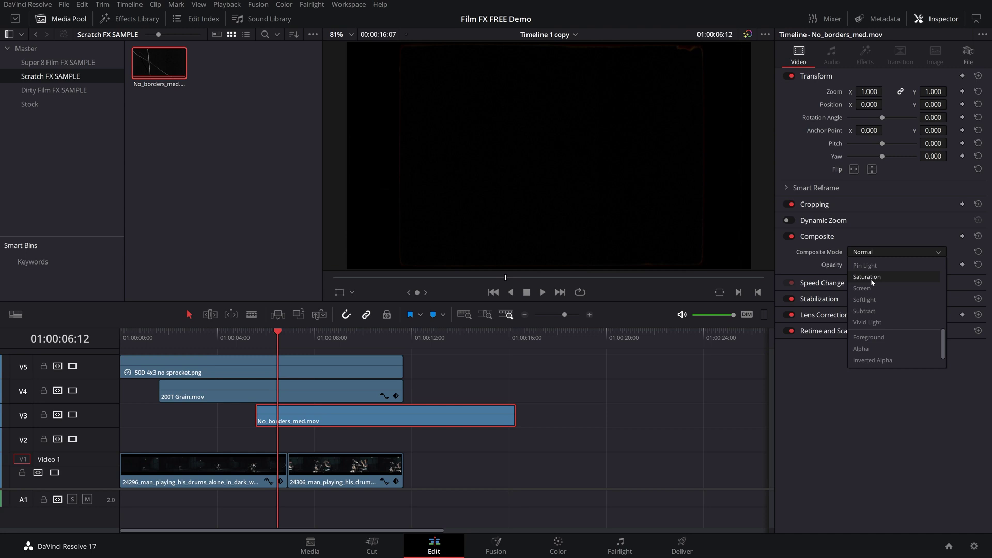
click(870, 278)
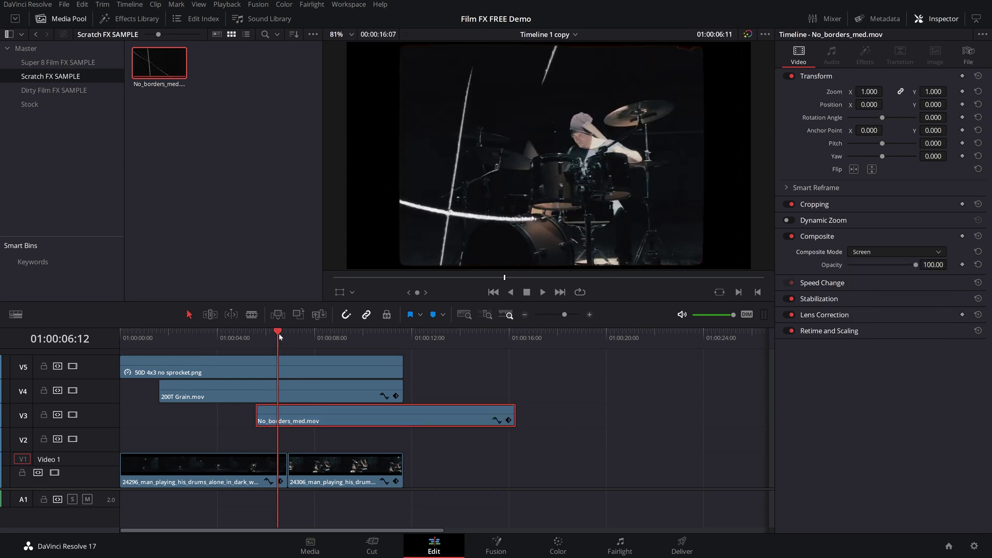
mouse_move(278, 333)
mouse_down()
mouse_move(315, 334)
mouse_move(289, 336)
mouse_up()
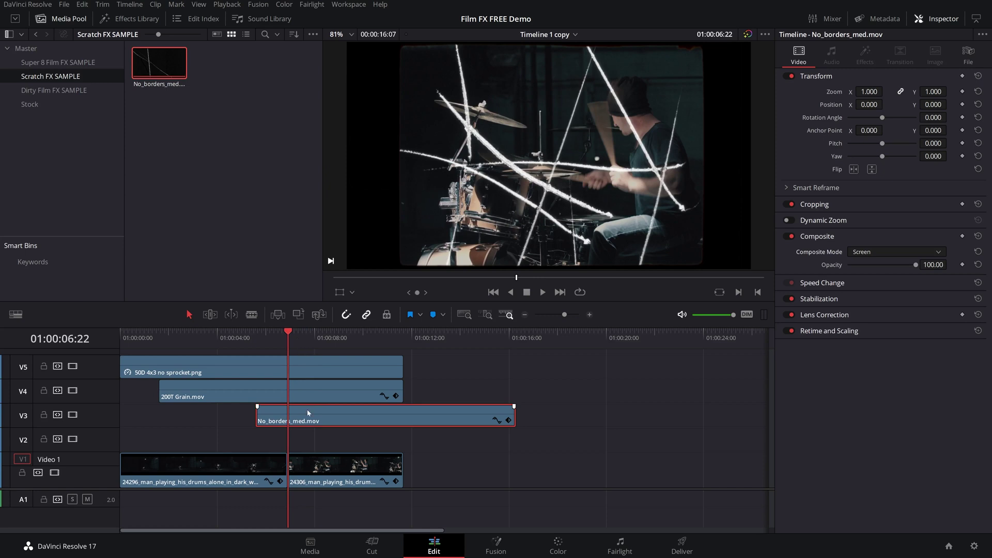
drag(307, 411, 482, 413)
- Find the first scratch frame and add a marker on the V3 clip
click(441, 335)
key(space)
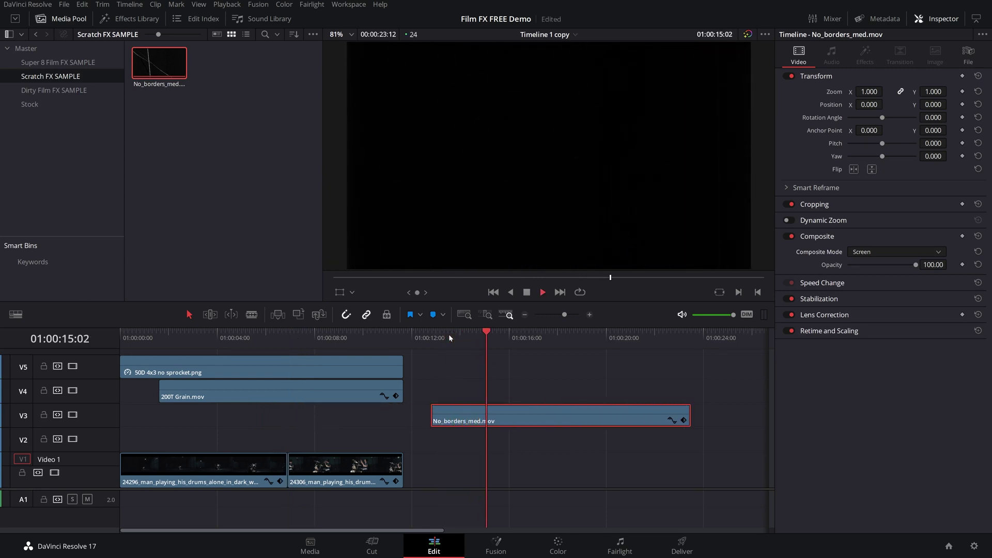
key(space)
drag(478, 335, 489, 336)
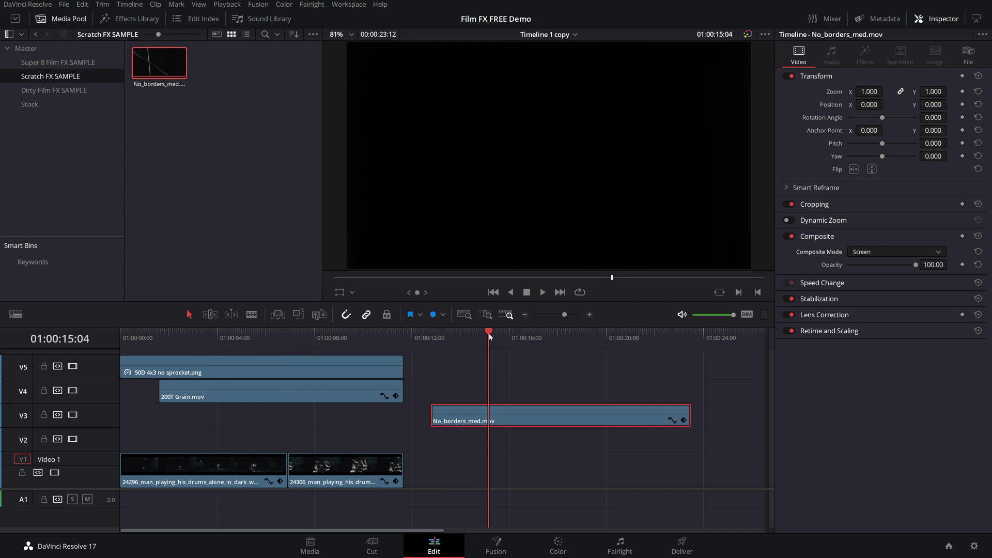
key(Right)
key(Right)
key(Right)
key(Right)
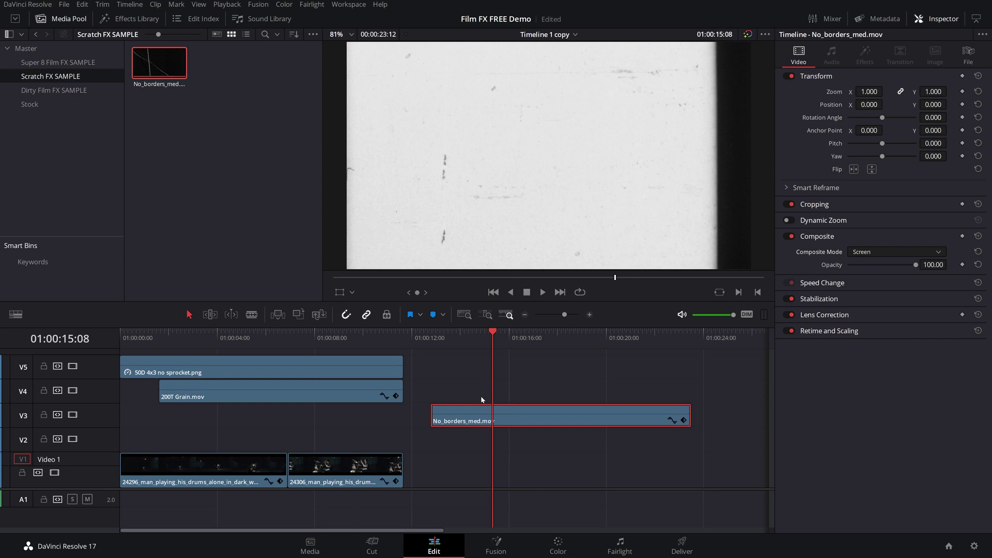
key(m)
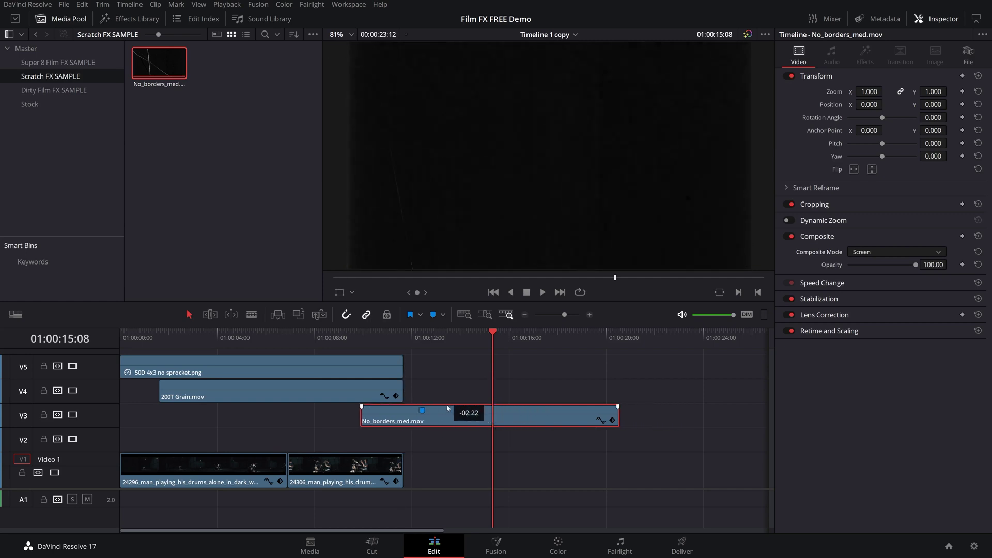
- Slide the scratch clip earlier to start near 01:00:04 and play it back
drag(448, 408, 321, 417)
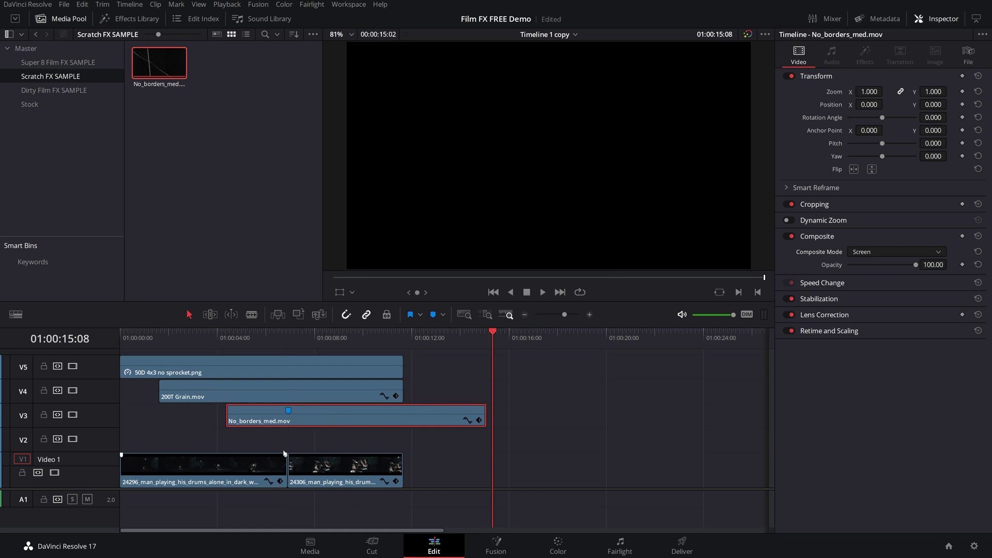
click(274, 338)
key(space)
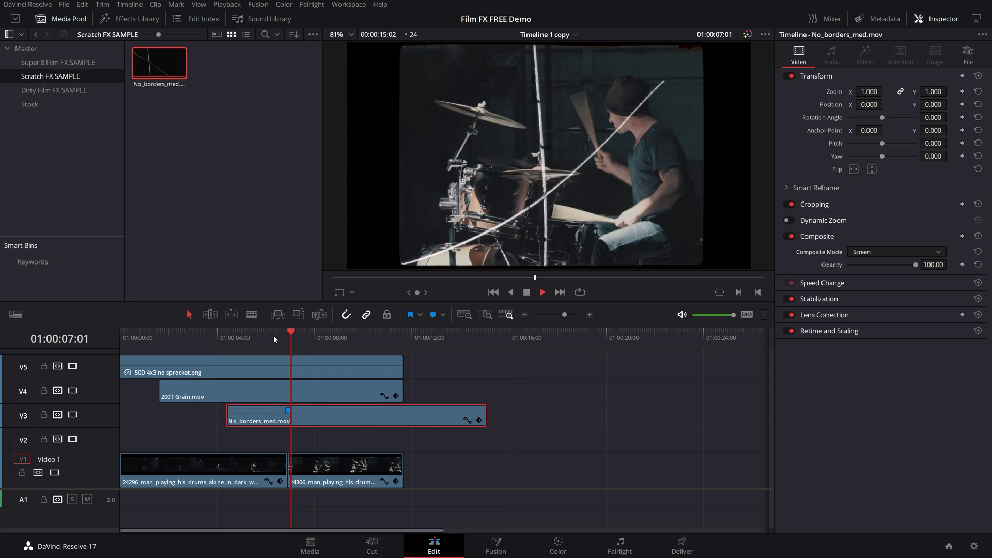
key(b)
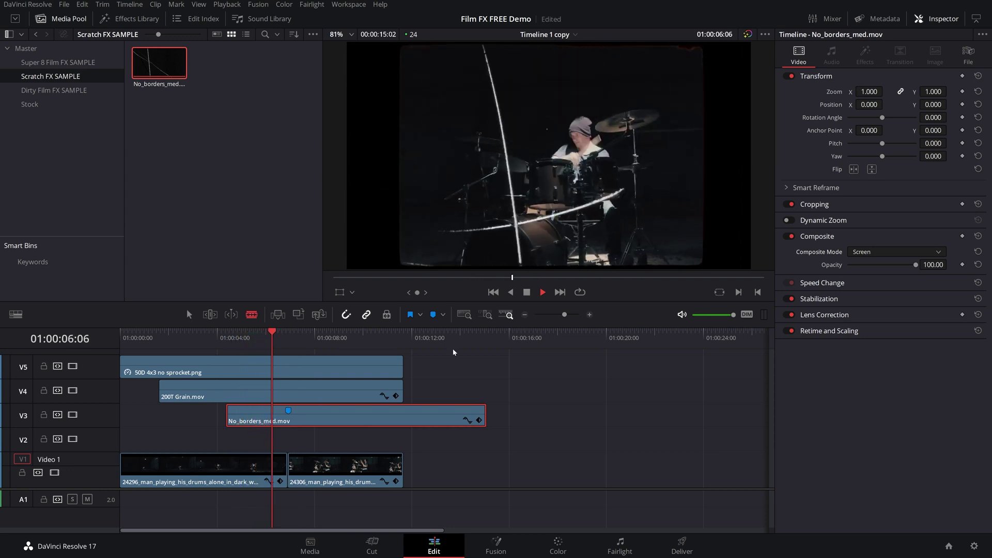
click(231, 337)
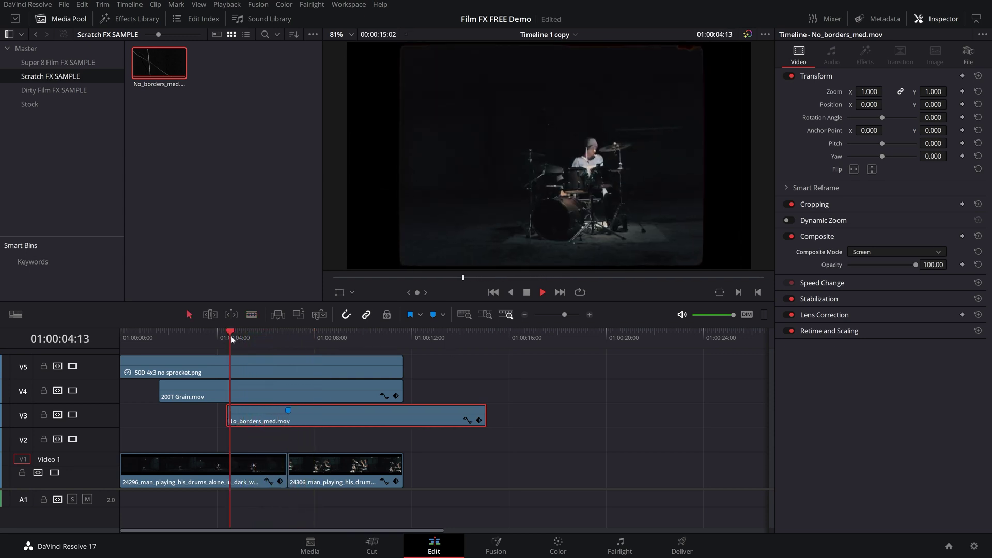
- Return to the selection tool, stop playback and go to the Color page
key(a)
key(space)
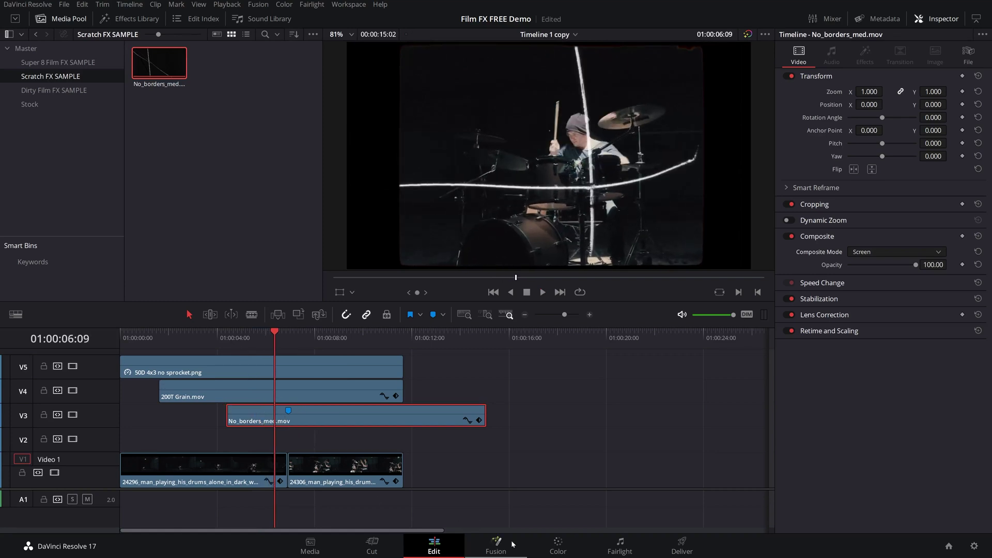
click(553, 540)
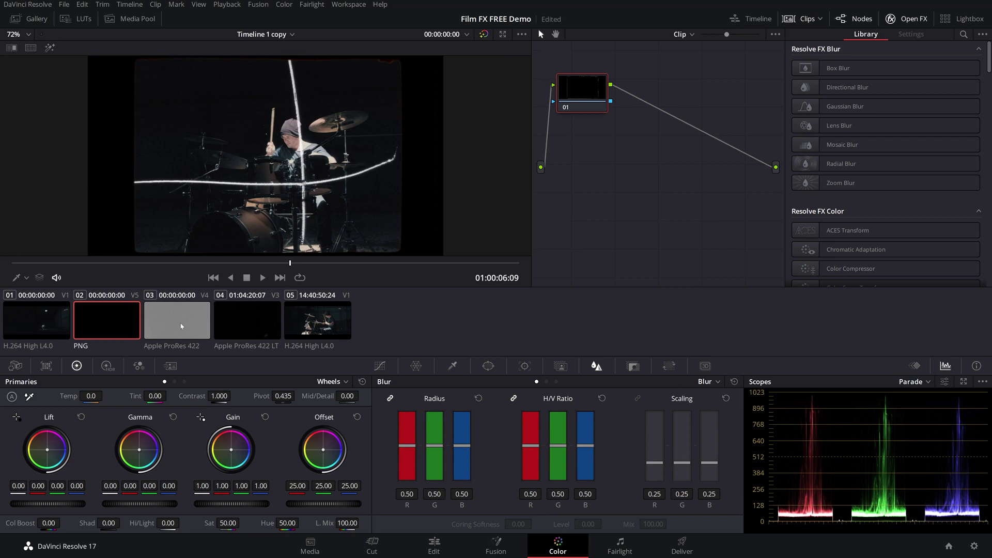
- Tint scratch clip 04 neon blue in the RGB Mixer: Blue 2.00, Red 0.13, Green 0.63
click(248, 312)
click(174, 381)
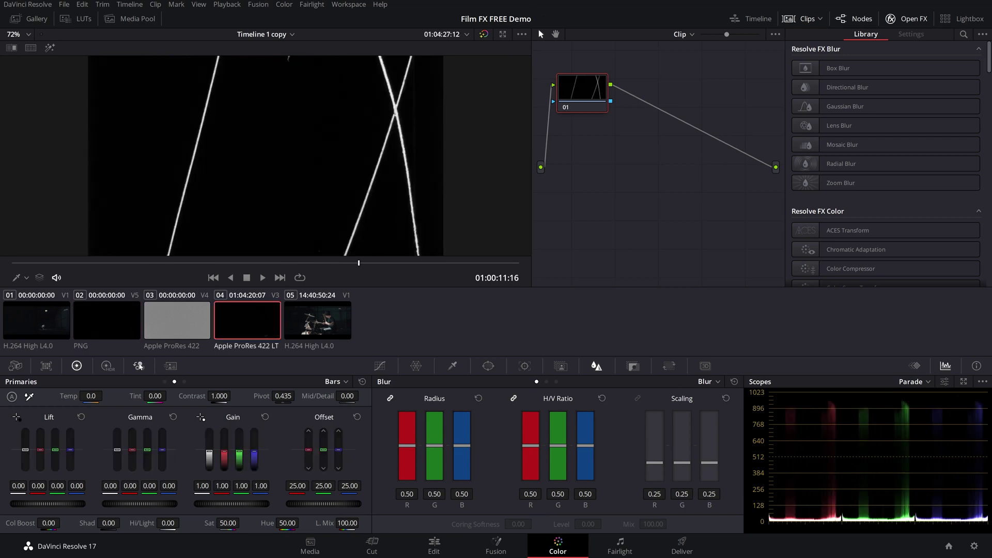
click(140, 365)
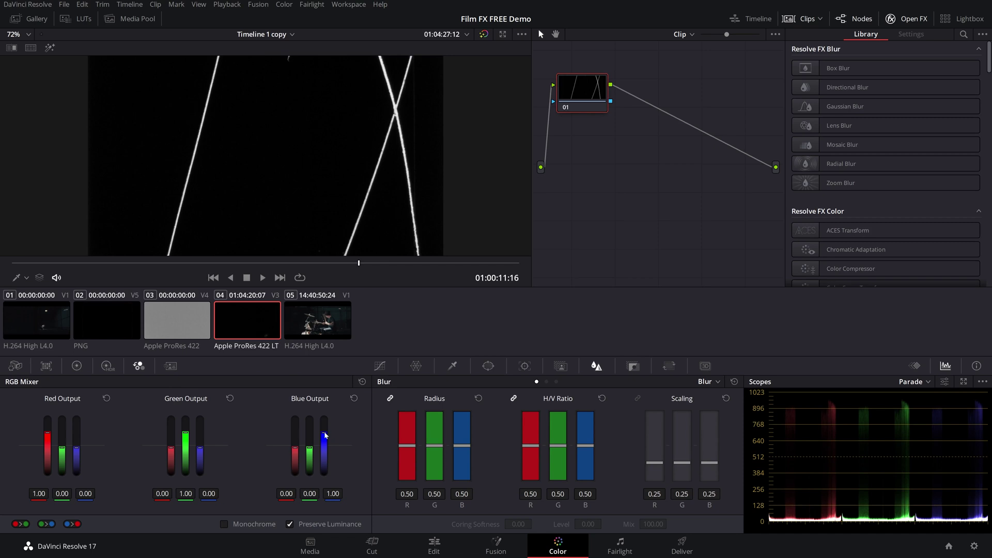
drag(324, 435, 324, 417)
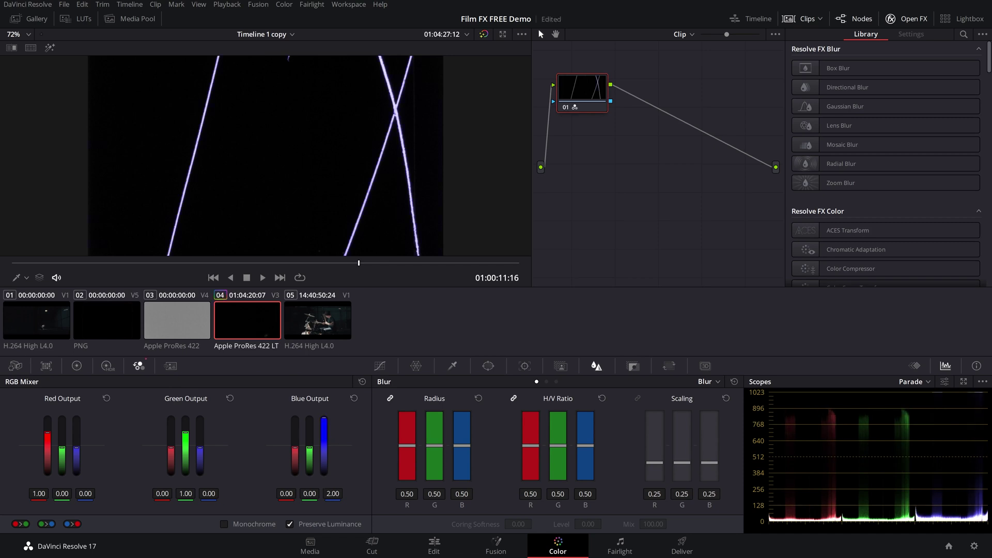
drag(48, 435, 48, 445)
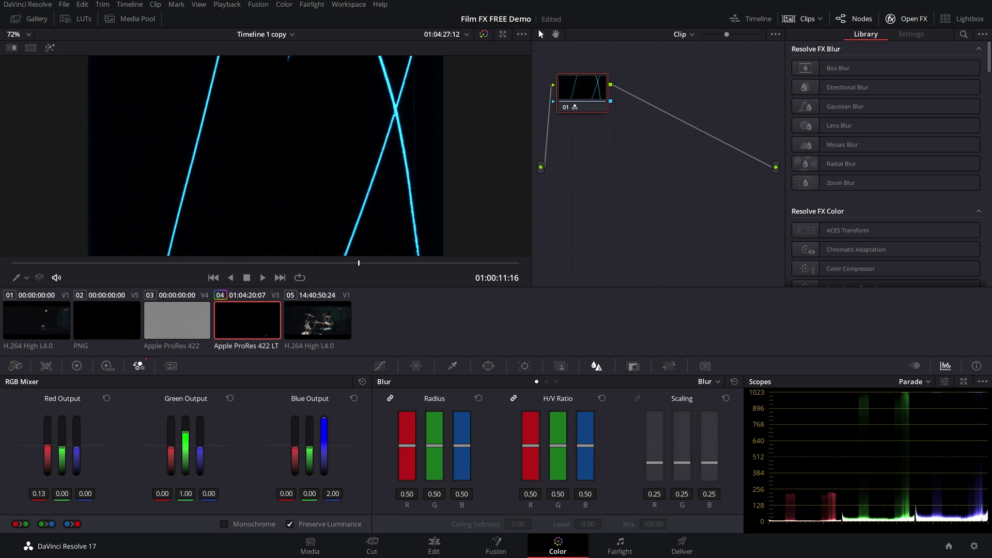
mouse_move(186, 434)
mouse_down()
mouse_move(185, 419)
mouse_move(185, 440)
mouse_up()
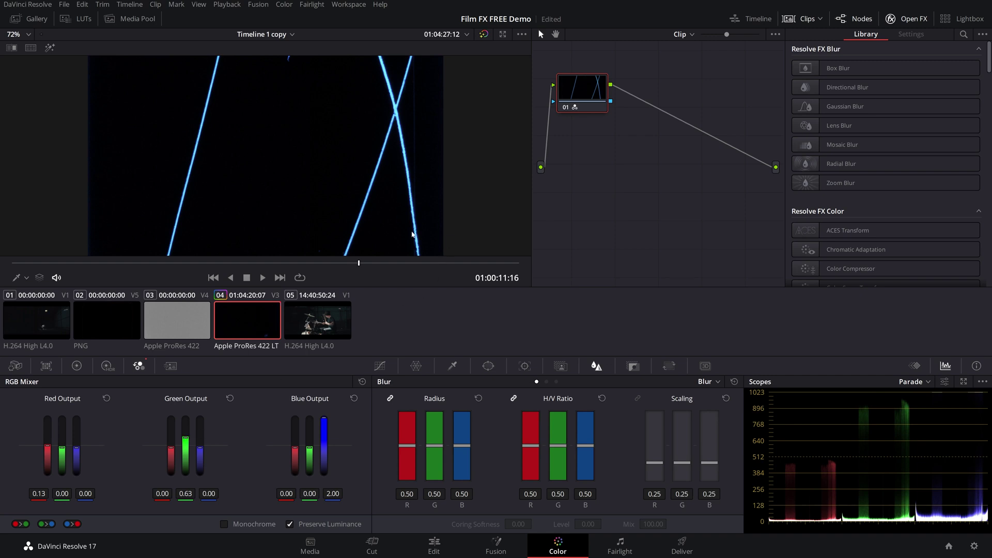
key(shift+4)
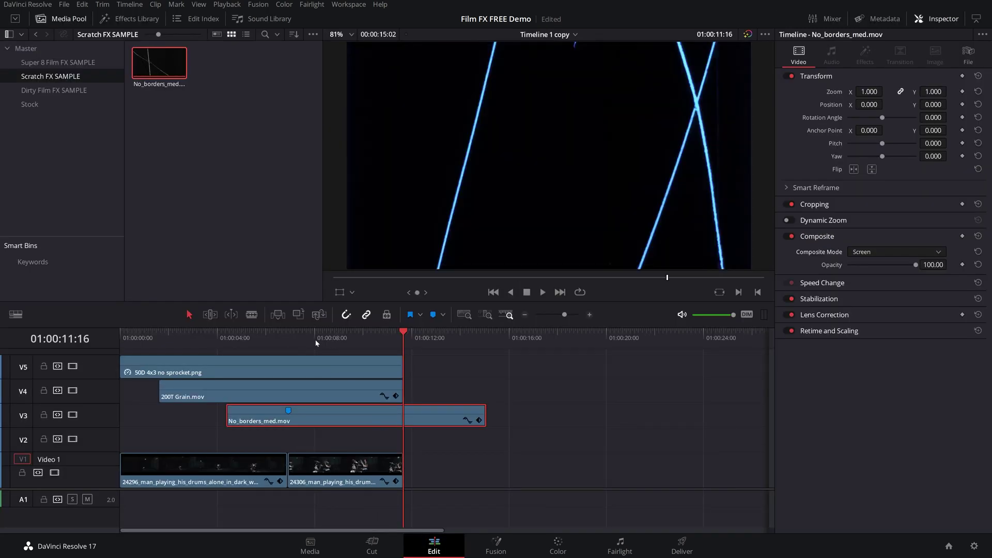
- Review the blue scratches and trim the V3 scratch clip to end at 01:00:08:05
click(243, 341)
key(space)
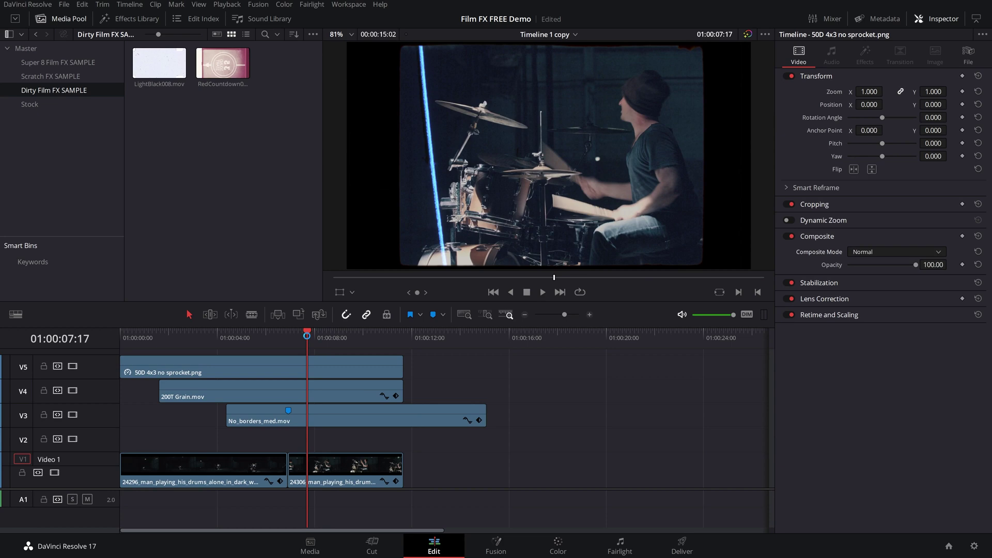
mouse_move(307, 335)
mouse_down()
mouse_move(340, 342)
mouse_move(320, 344)
mouse_up()
click(473, 413)
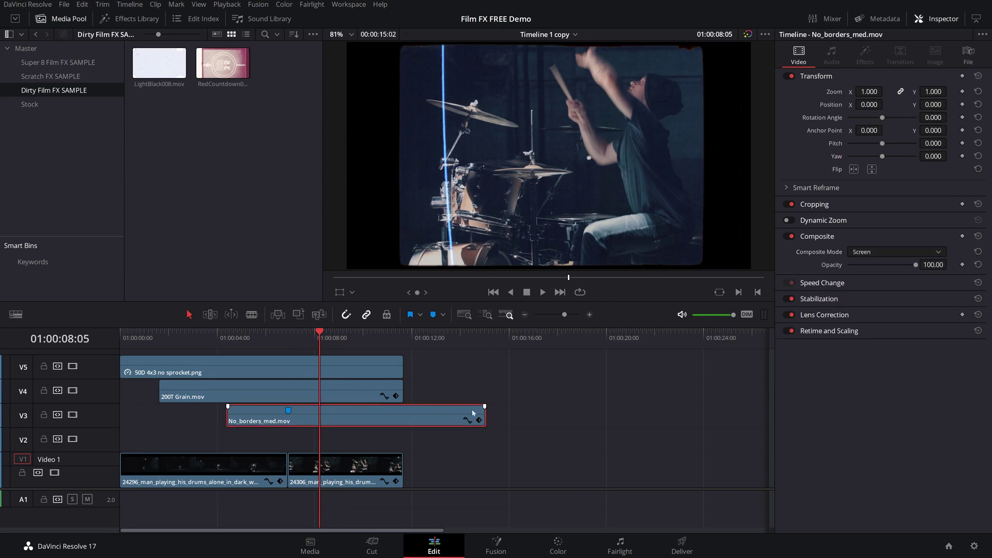
drag(484, 413, 318, 413)
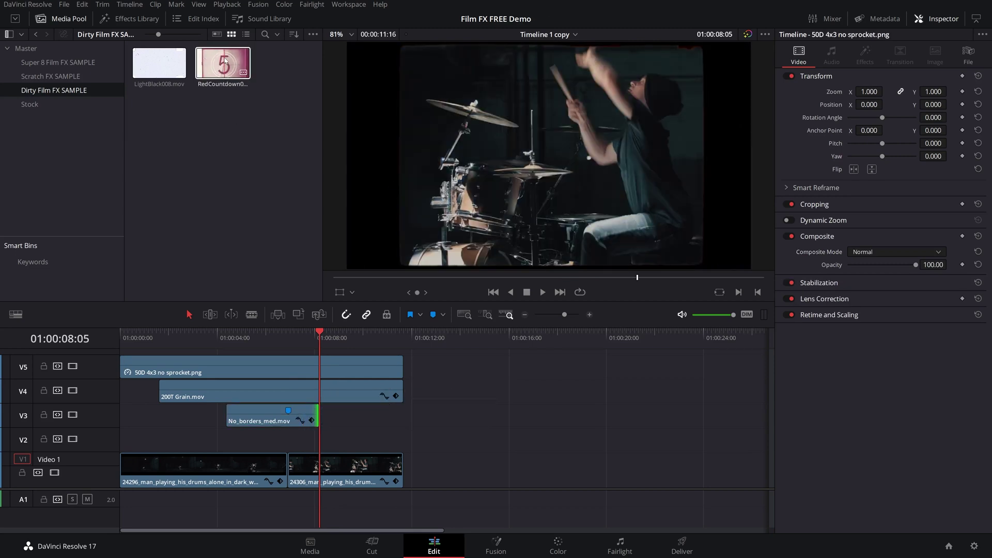
- Place RedCountdown01.mov on V3, preview it, and butt it against the end of No_borders_med.mov
drag(227, 64, 431, 416)
click(452, 331)
key(space)
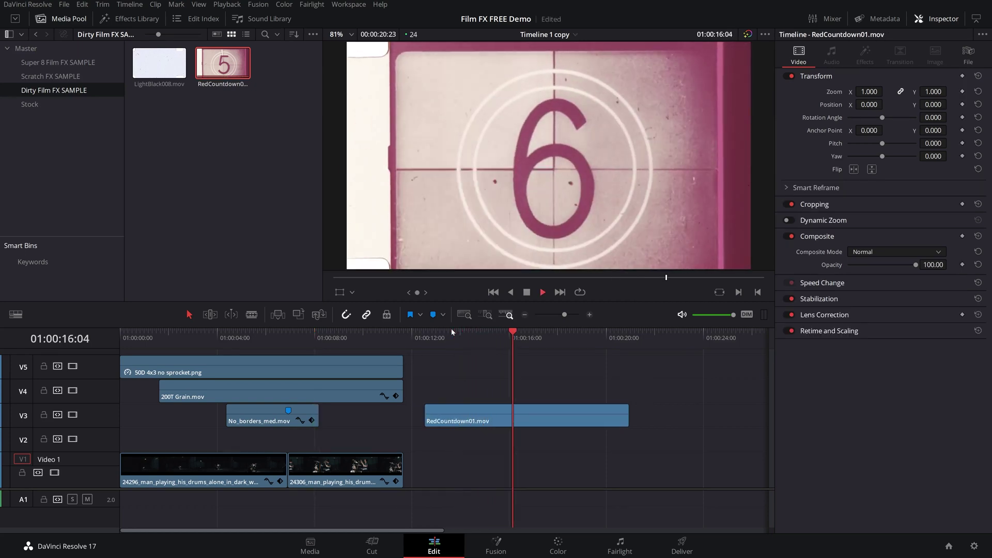
key(space)
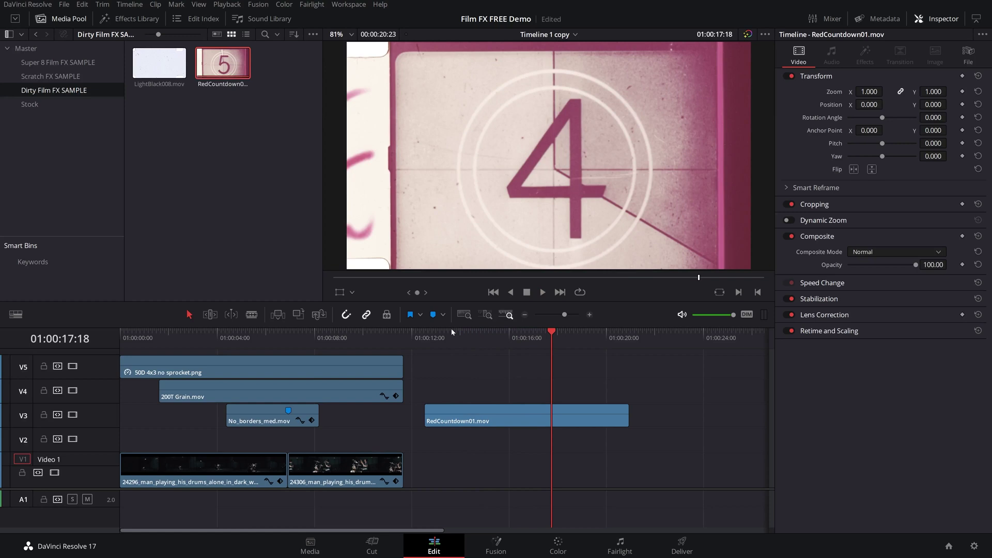
click(462, 331)
key(space)
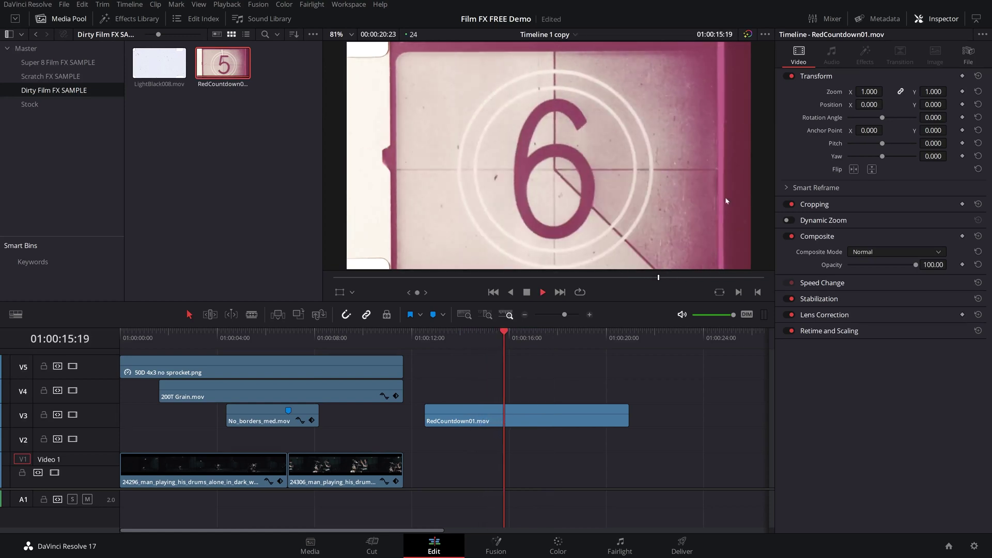
key(space)
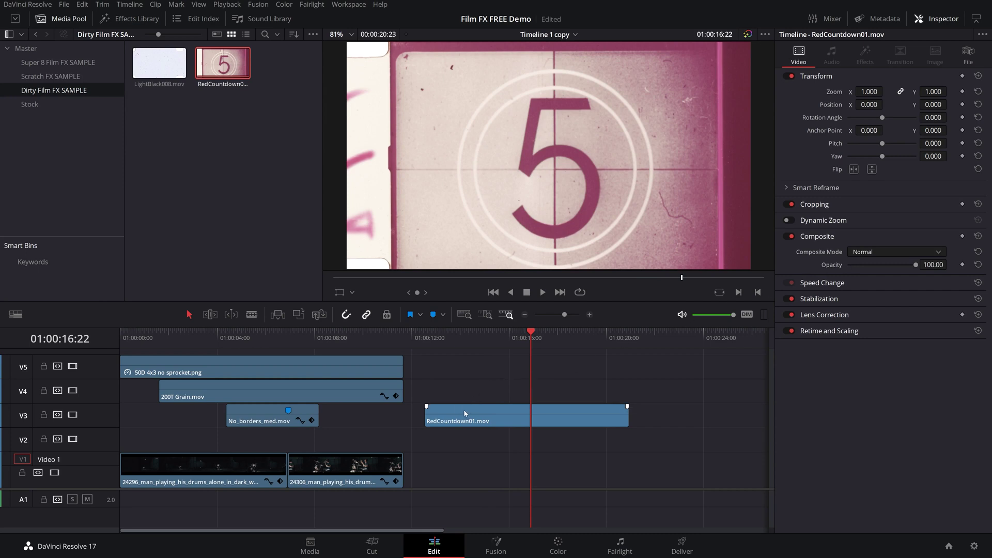
drag(453, 414, 370, 413)
drag(347, 336, 353, 335)
- Set the countdown's Composite Mode to Softlight and play back the blended section
click(872, 255)
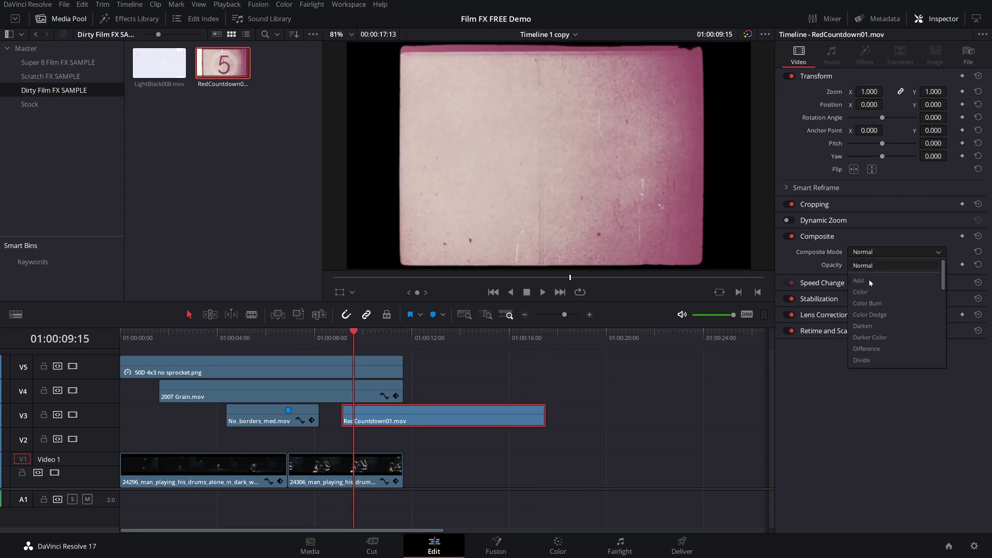
scroll(881, 300, down, 6)
scroll(877, 279, up, 3)
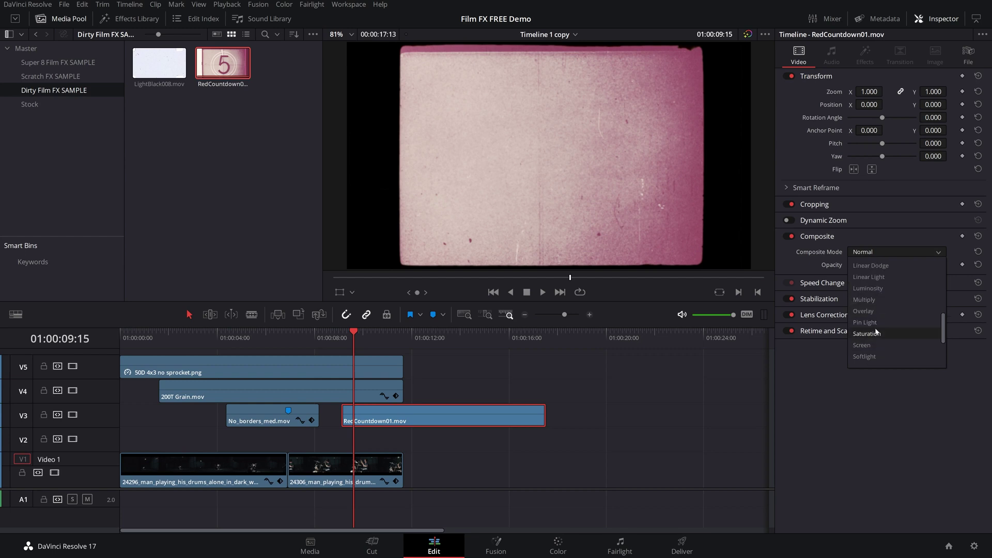
click(869, 356)
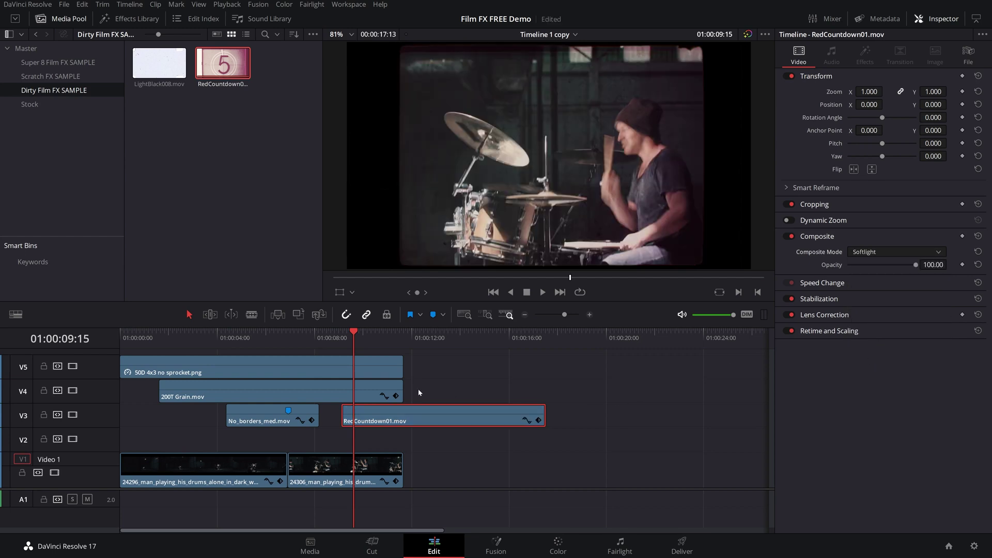
drag(352, 341, 303, 340)
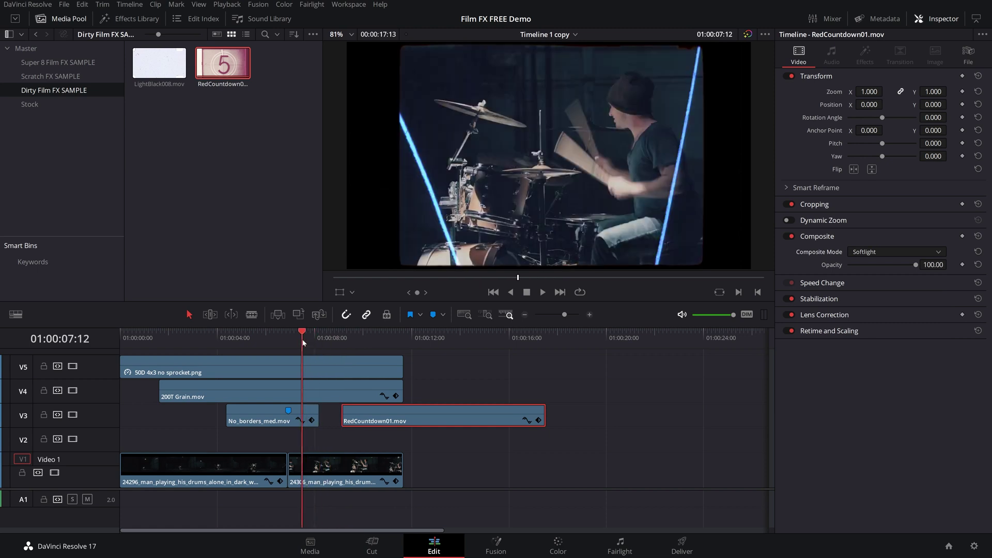
key(space)
key(space)
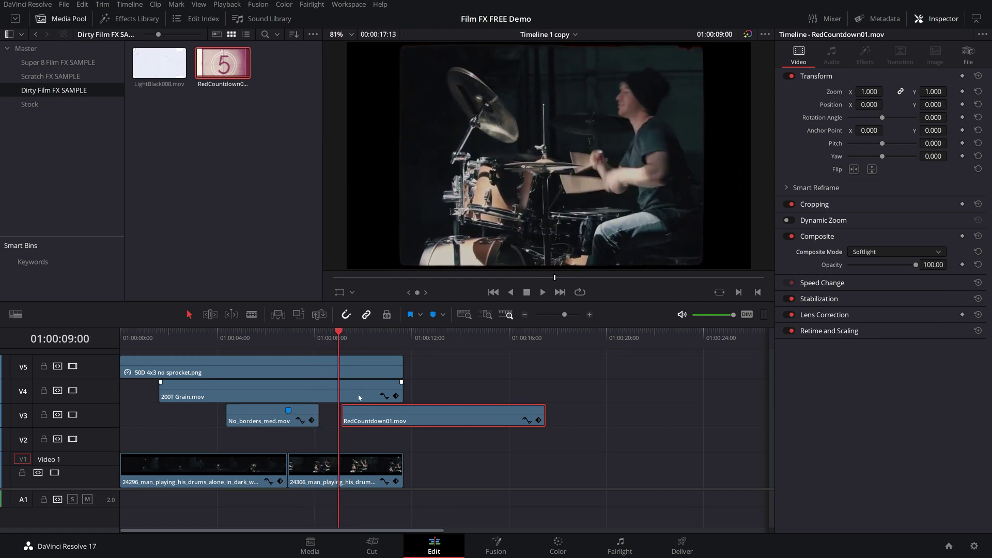
- Nudge the countdown clip on V3 a few frames earlier and review the adjusted section
click(324, 338)
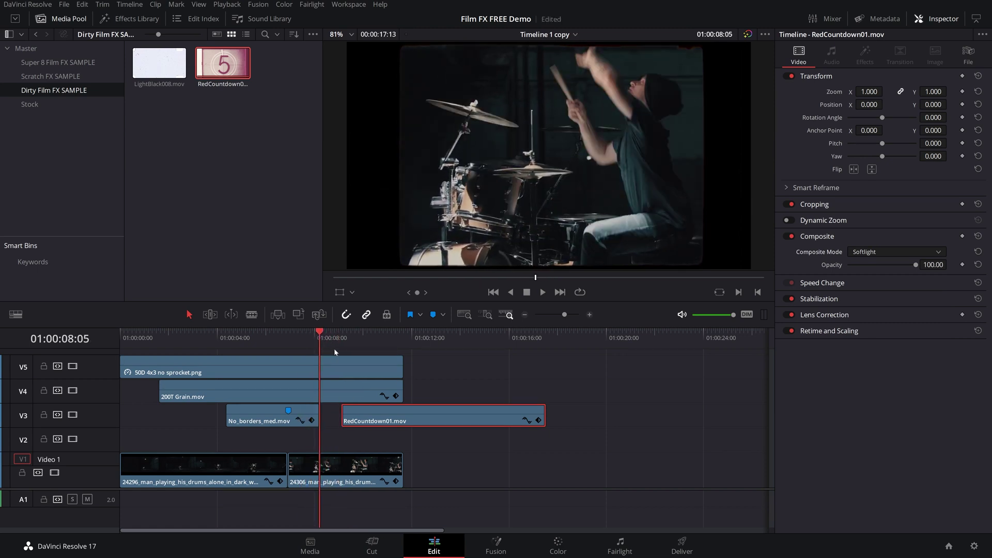
key(Right)
key(Right)
key(Right)
key(Right)
key(Right)
key(Right)
key(Right)
key(Right)
key(Right)
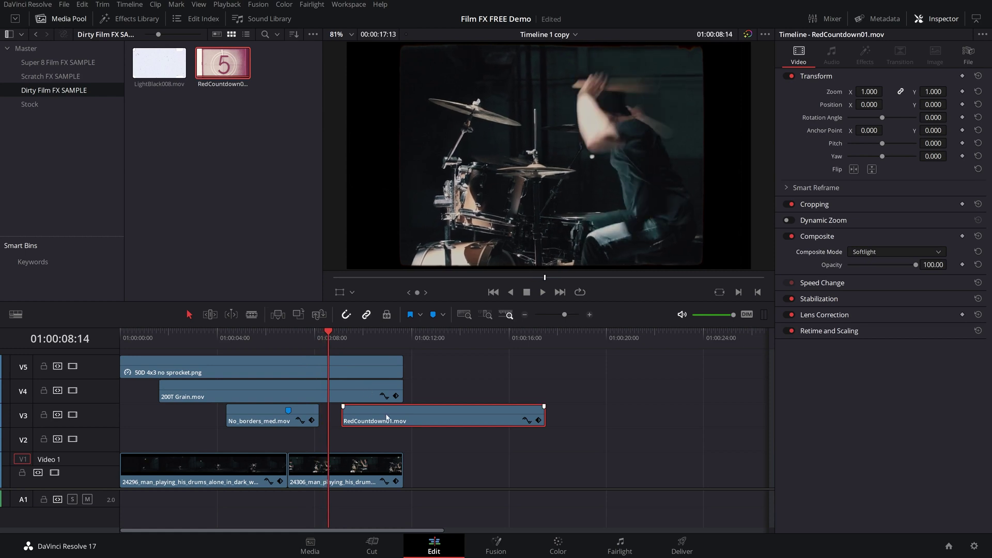
key(Right)
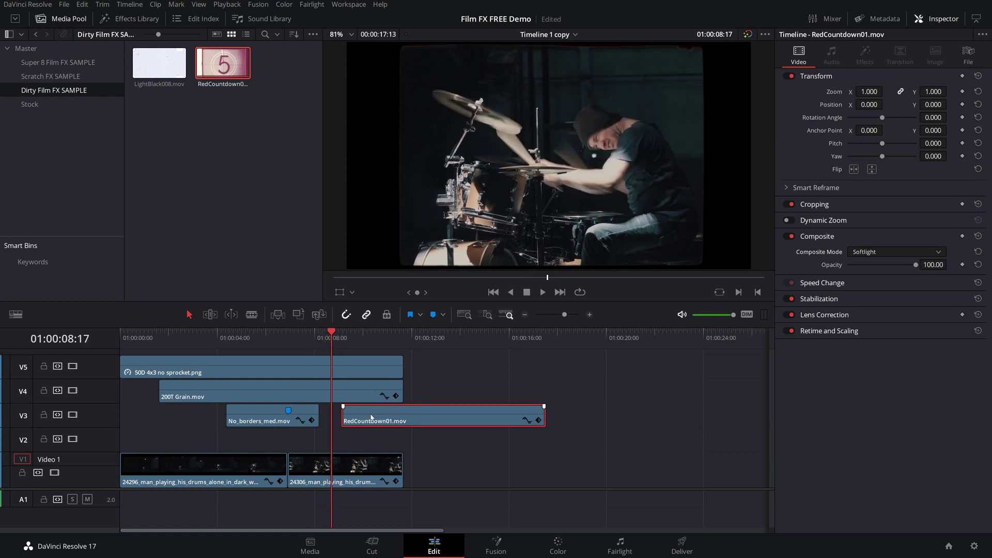
drag(371, 417, 362, 418)
click(298, 338)
key(space)
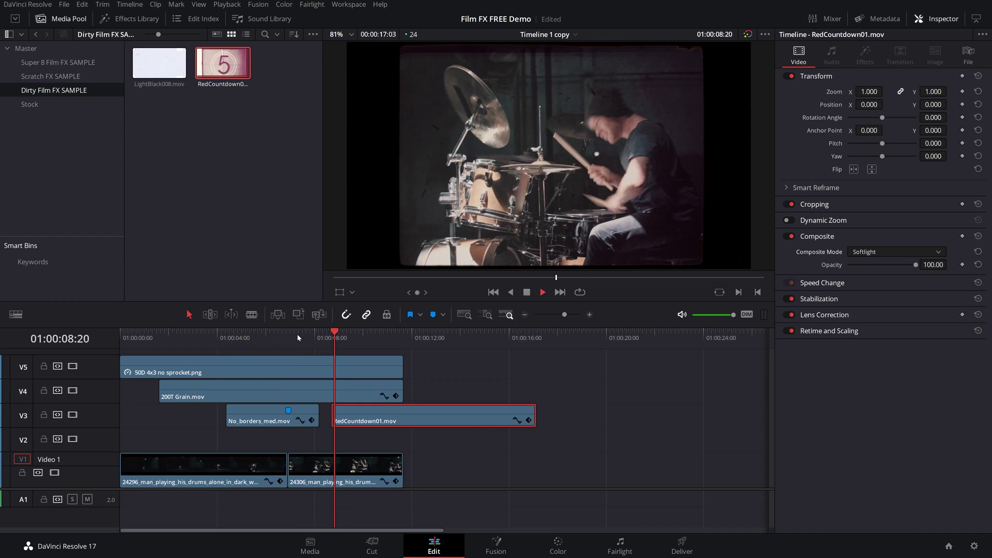
key(space)
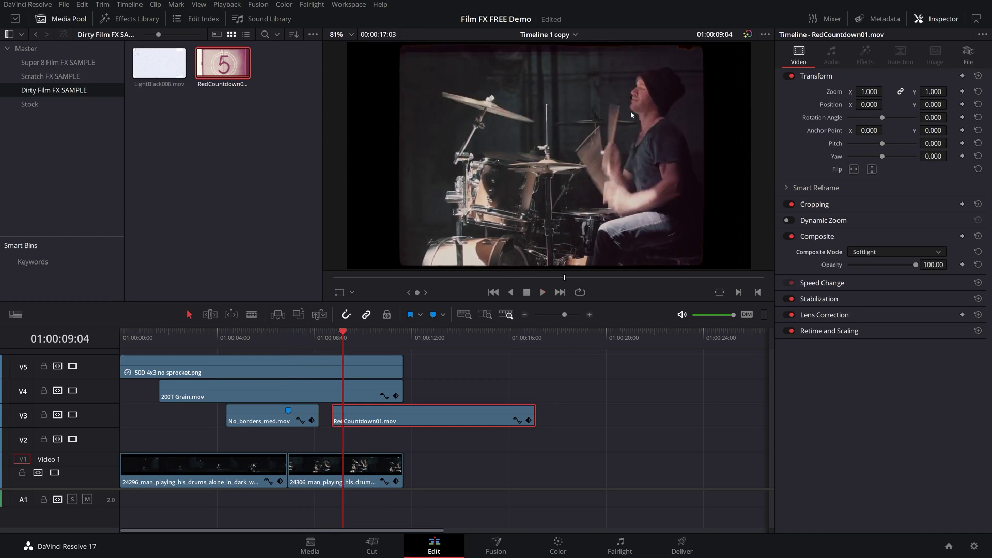
click(223, 388)
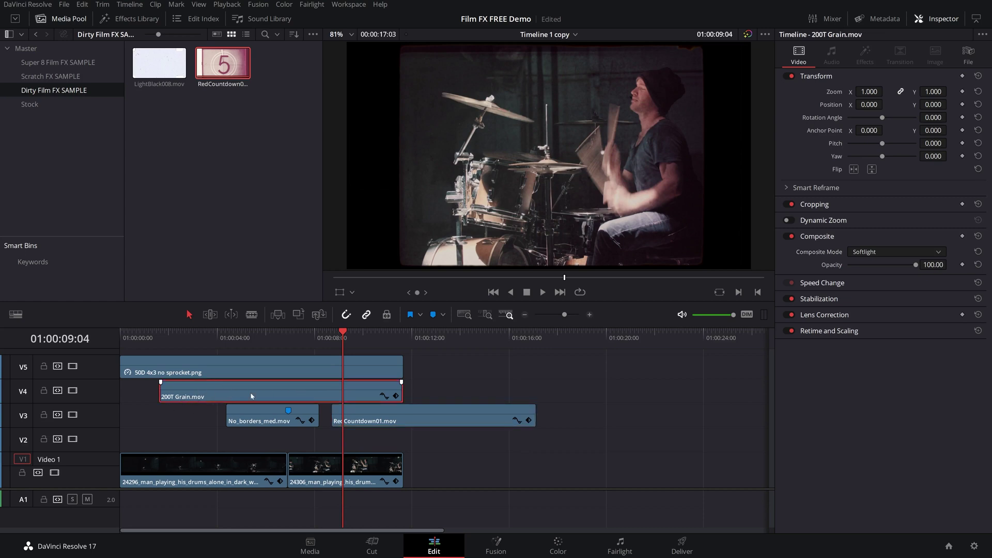
key(j)
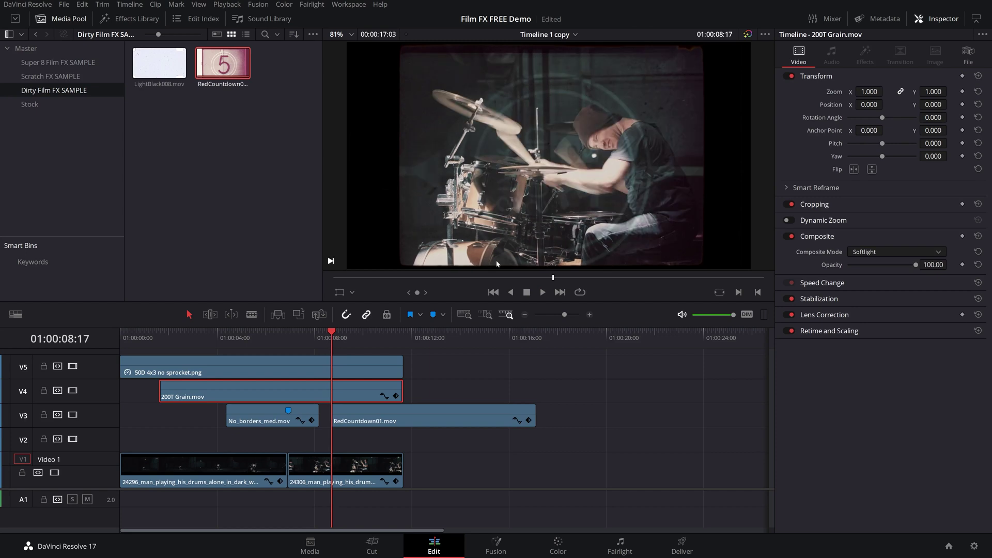
key(space)
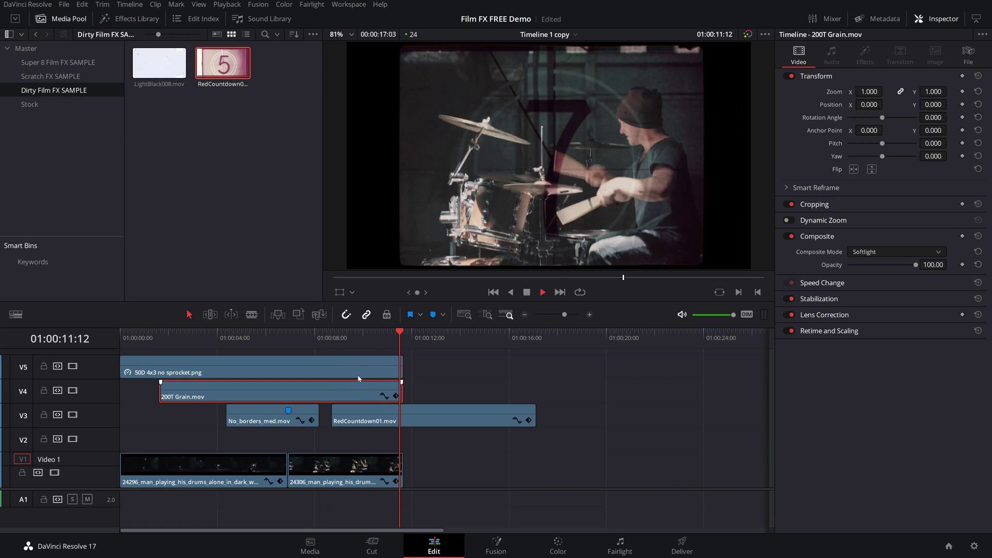
drag(360, 338, 351, 346)
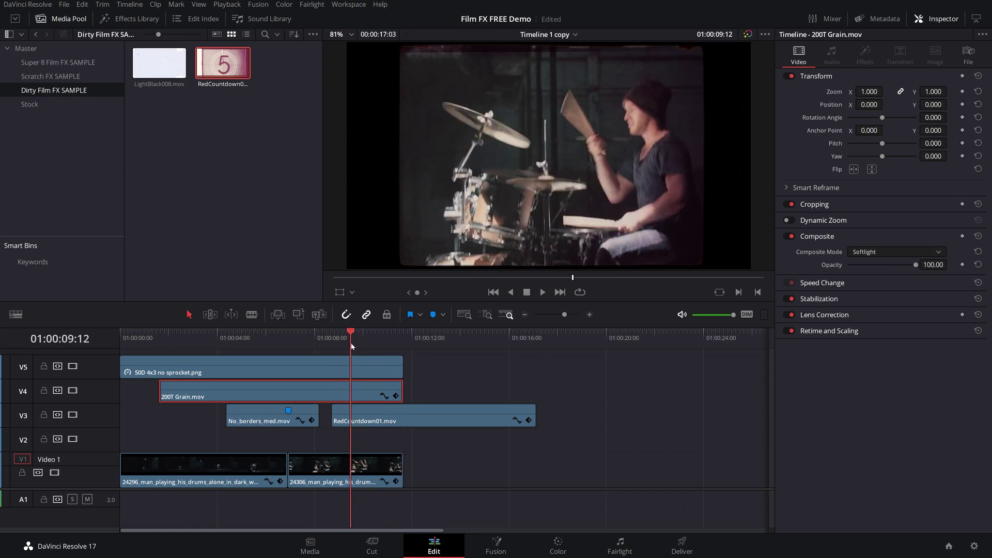
- Trim the countdown to end at the playhead, paste three back-to-back flashes on V3, and play them
drag(533, 414, 388, 415)
click(342, 418)
click(332, 341)
key(space)
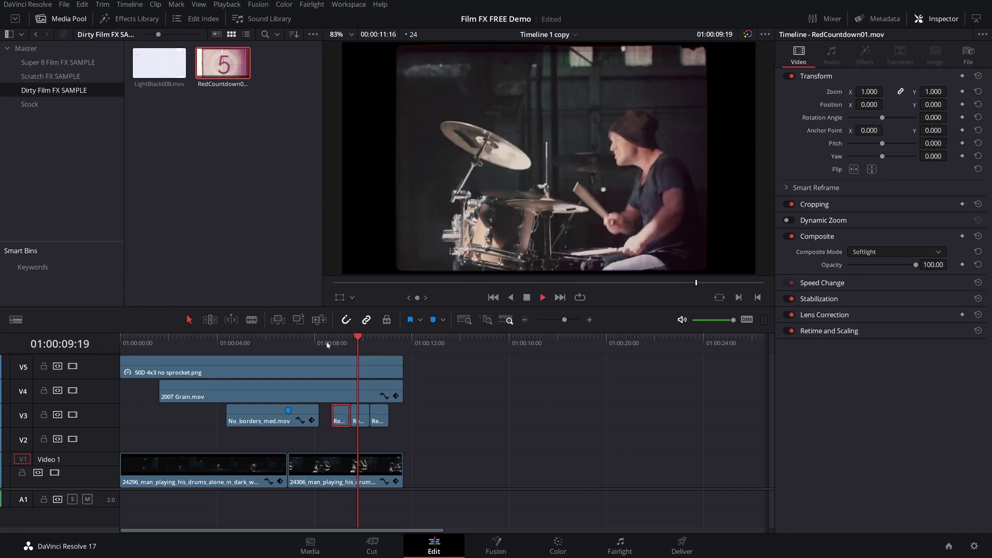
key(space)
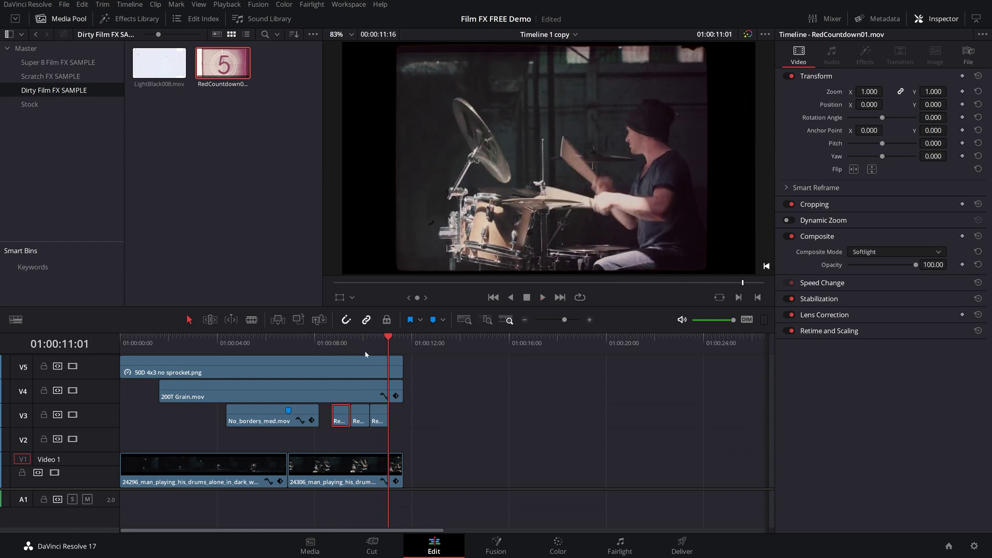
click(346, 339)
key(space)
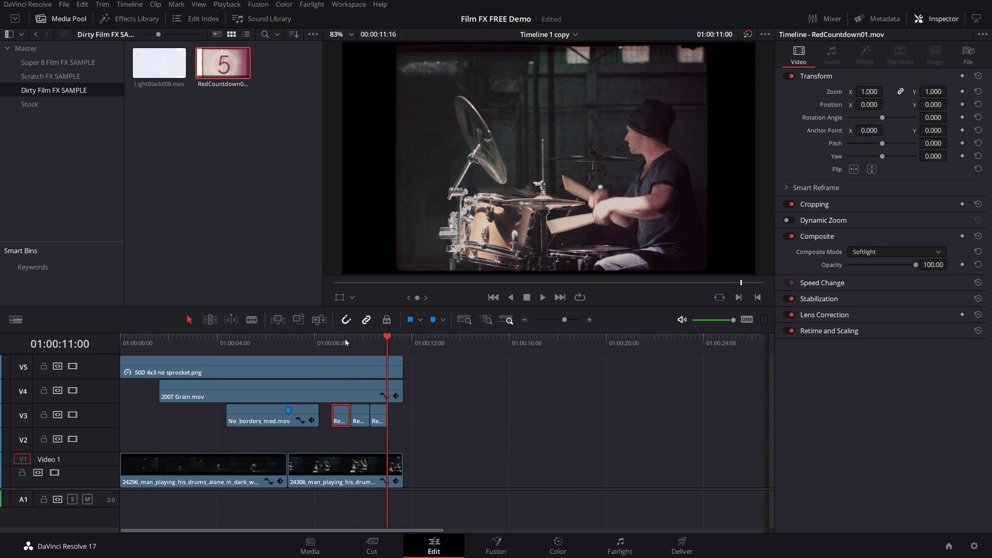
key(Up)
key(Up)
key(Up)
key(Up)
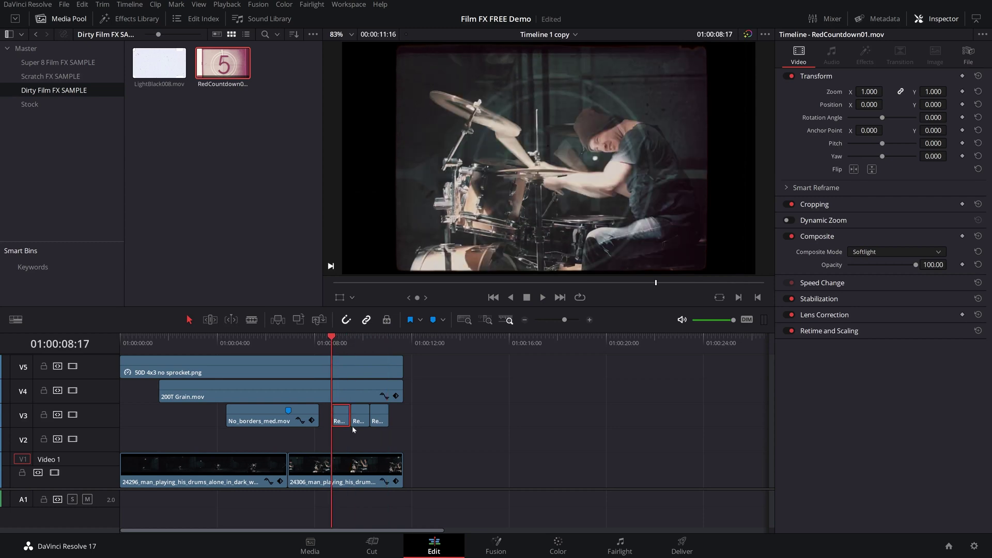
- Grade countdown clip 06 with raised Gain and RGB Mixer Monochrome on the Color page, then return to Edit
click(565, 549)
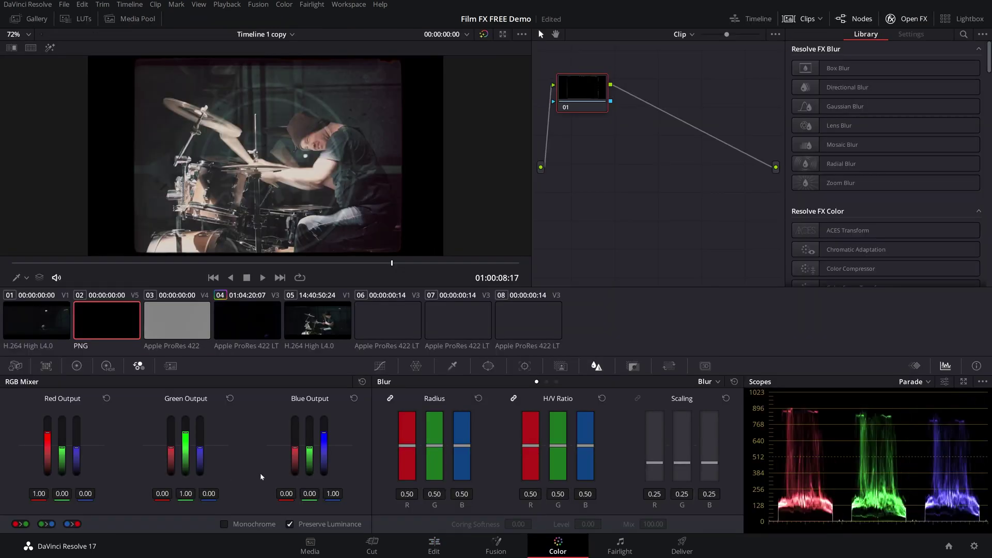
click(76, 366)
click(165, 381)
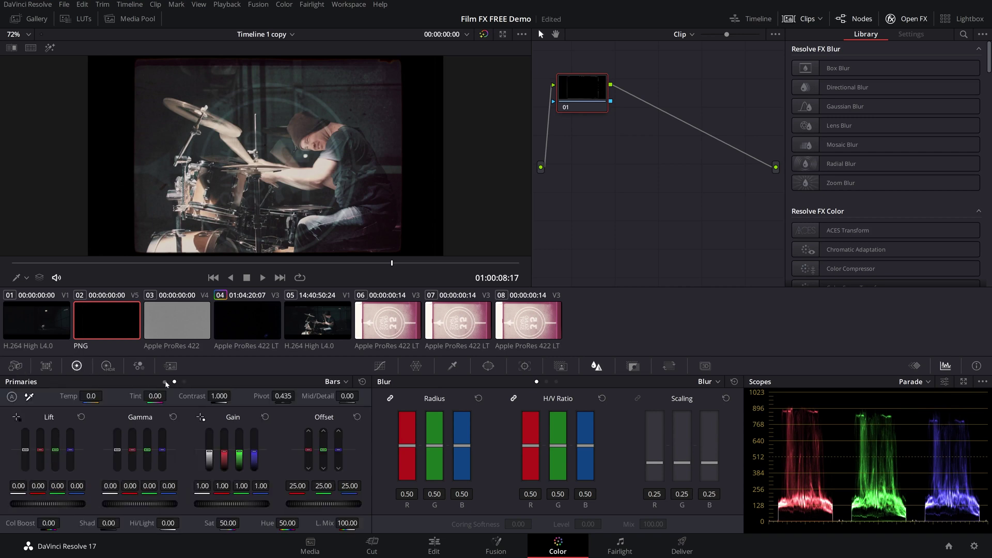
click(387, 320)
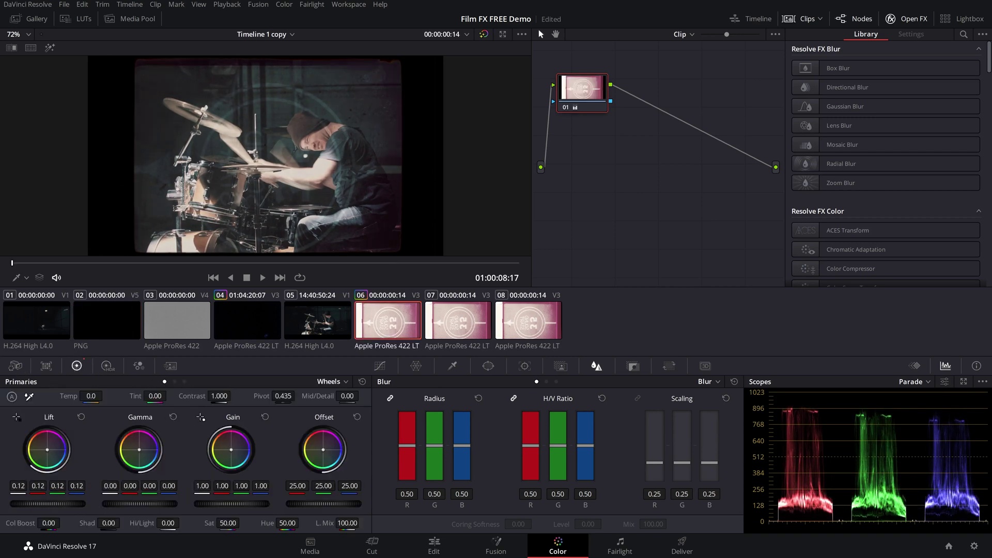
drag(234, 504, 249, 506)
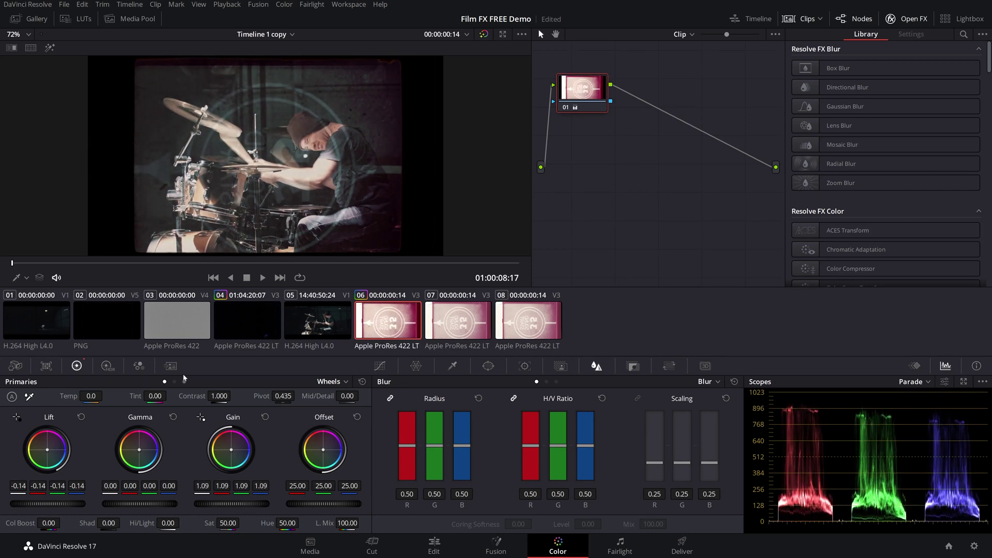
click(144, 365)
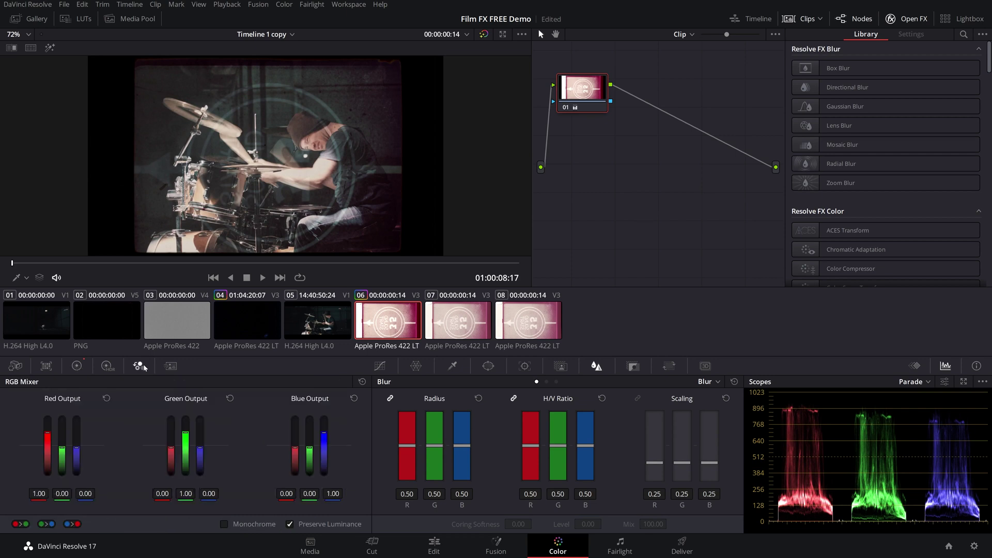
click(223, 524)
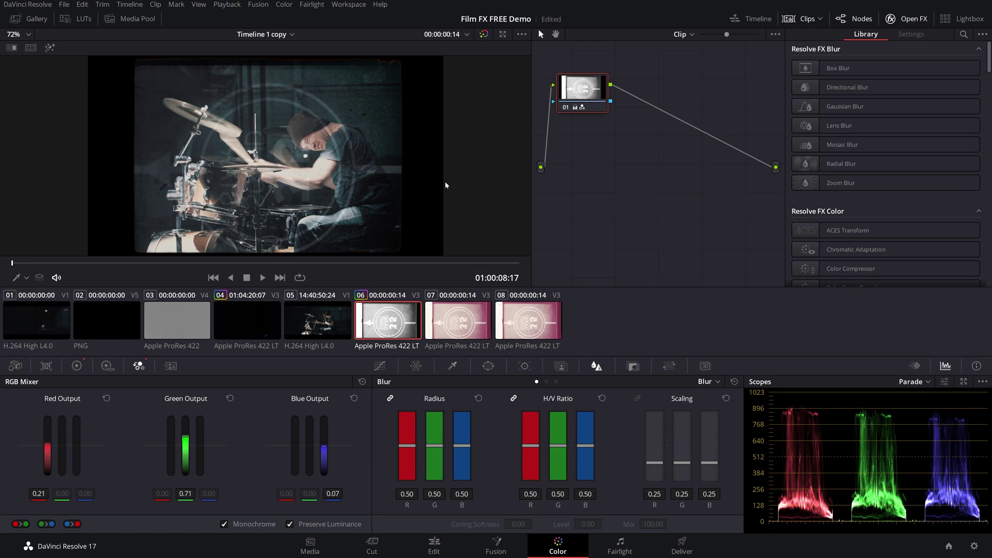
key(shift+4)
- Preview the LightBlack008 dust clip, then place the 248818 kids clip on Video 1 after the drummers
double_click(159, 62)
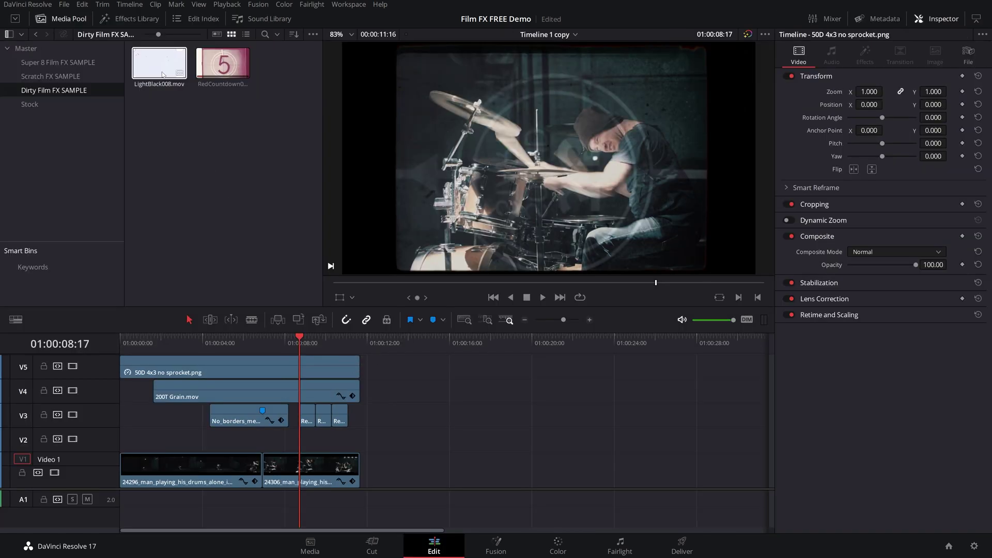
drag(375, 282, 401, 282)
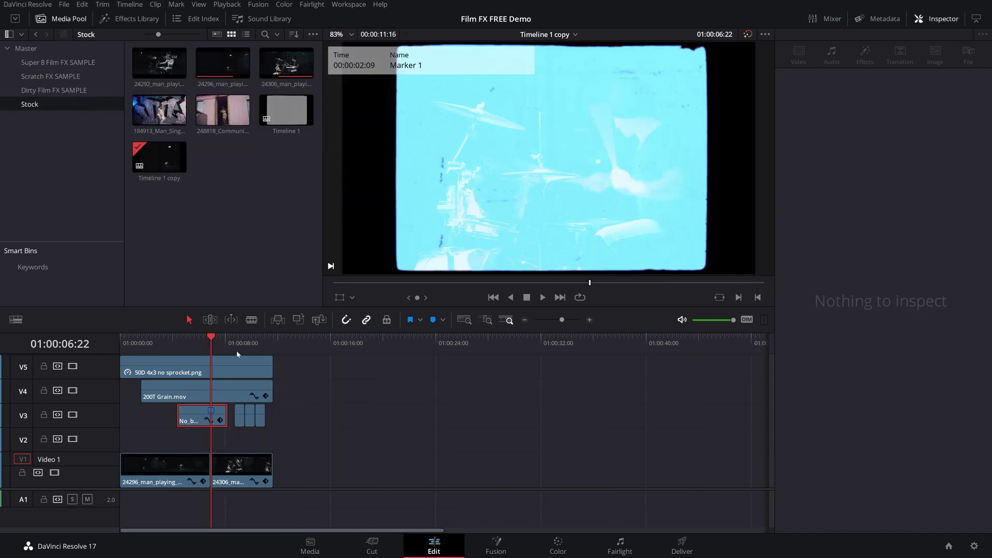
click(244, 342)
mouse_move(223, 110)
mouse_down()
mouse_move(215, 261)
mouse_move(363, 458)
mouse_move(305, 457)
mouse_move(320, 458)
mouse_up()
click(347, 343)
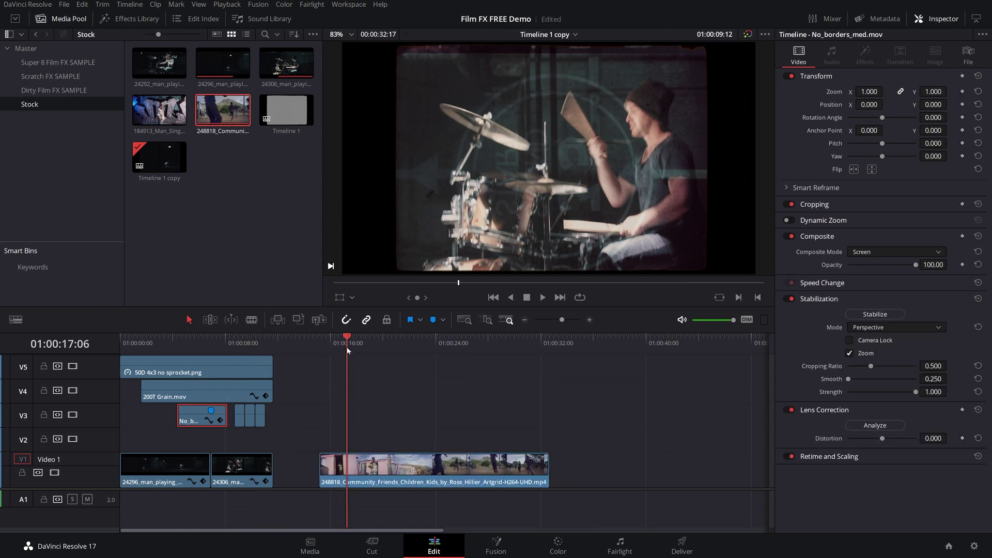
- Add LightBlack008.mov from the Dirty Film FX SAMPLE bin onto V2 above the kids clip
click(52, 89)
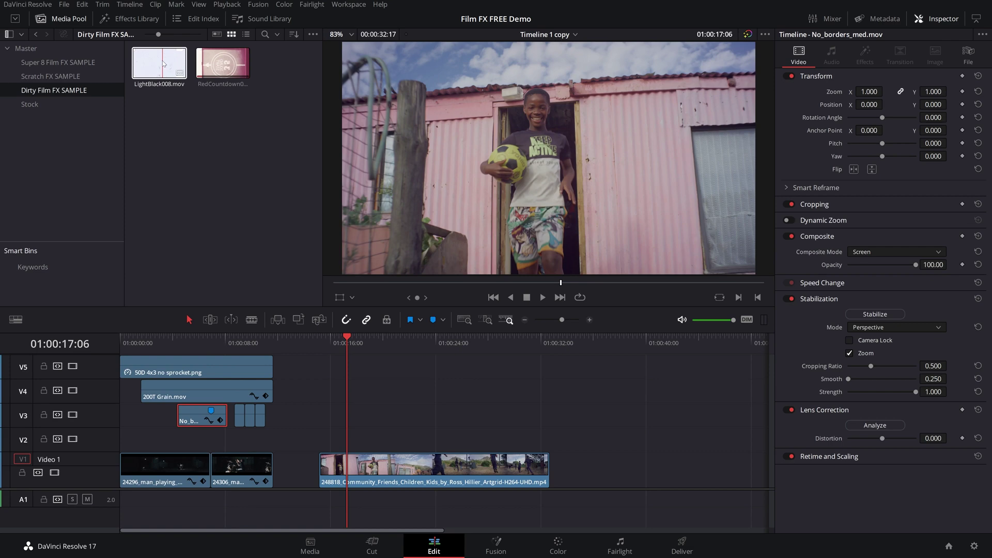
drag(163, 64, 327, 439)
drag(332, 339, 339, 339)
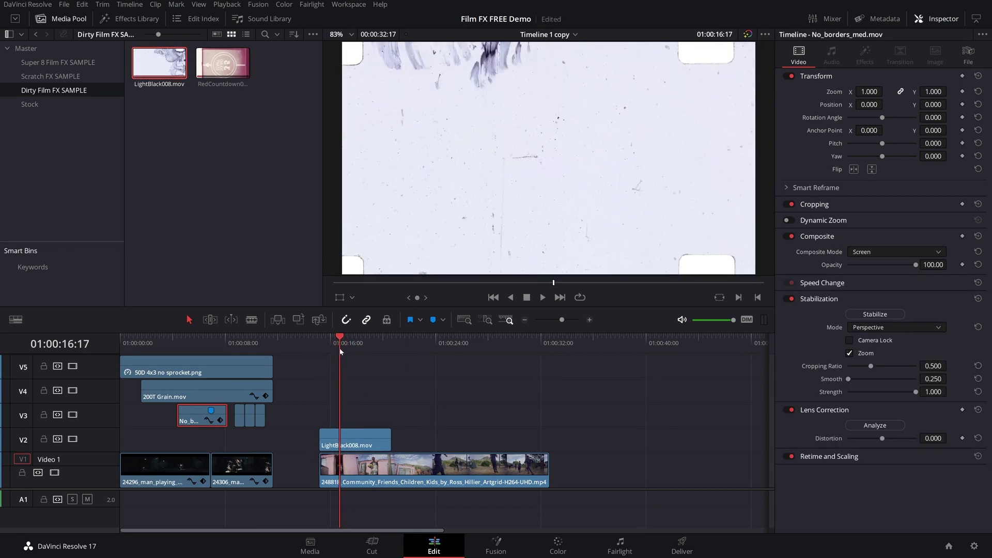
- Set the LightBlack008 overlay's Composite Mode to Multiply
click(340, 434)
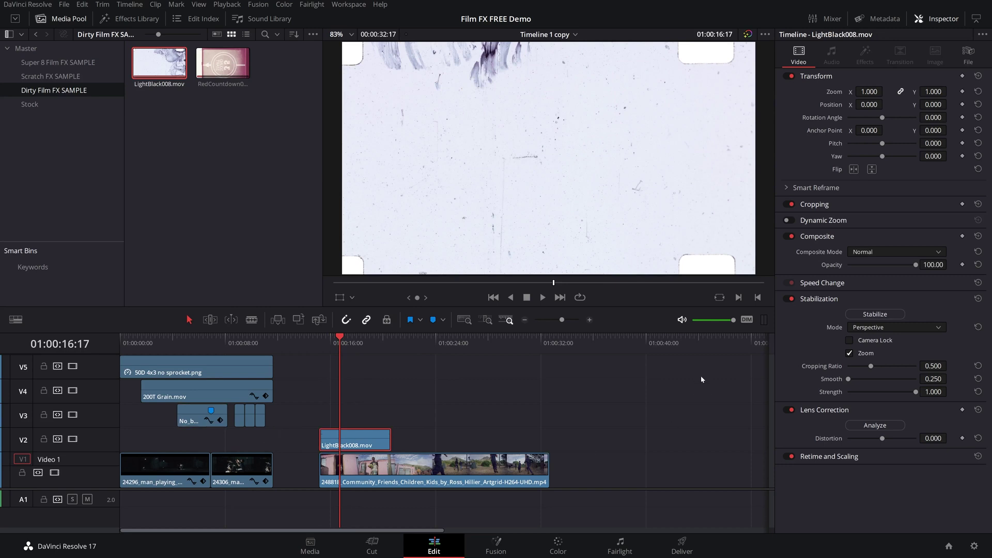
click(877, 253)
scroll(883, 313, down, 3)
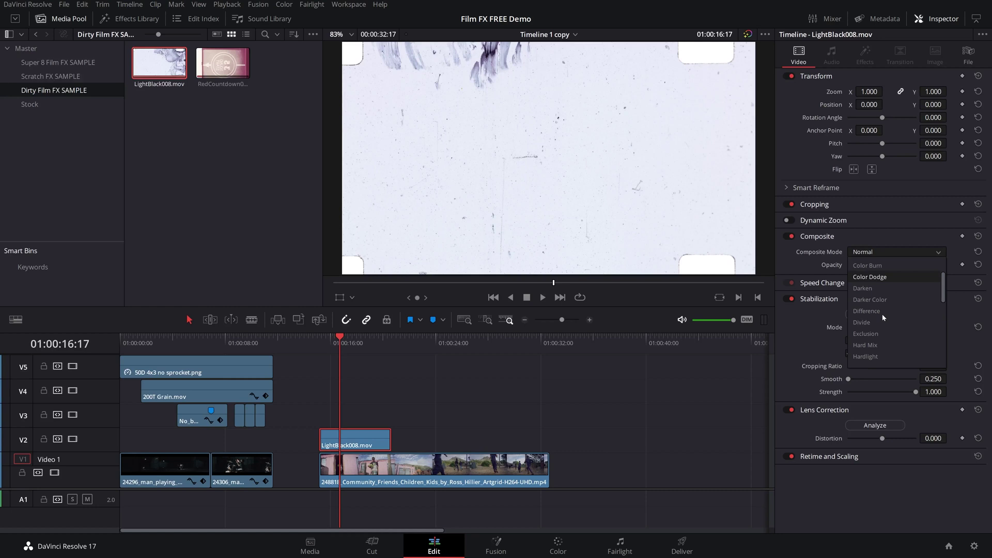
scroll(883, 317, down, 5)
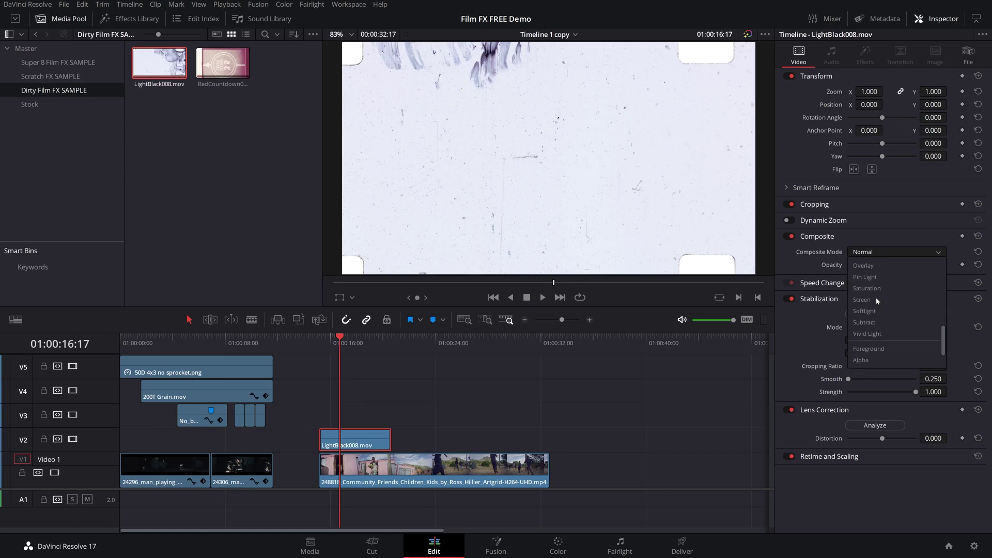
click(864, 288)
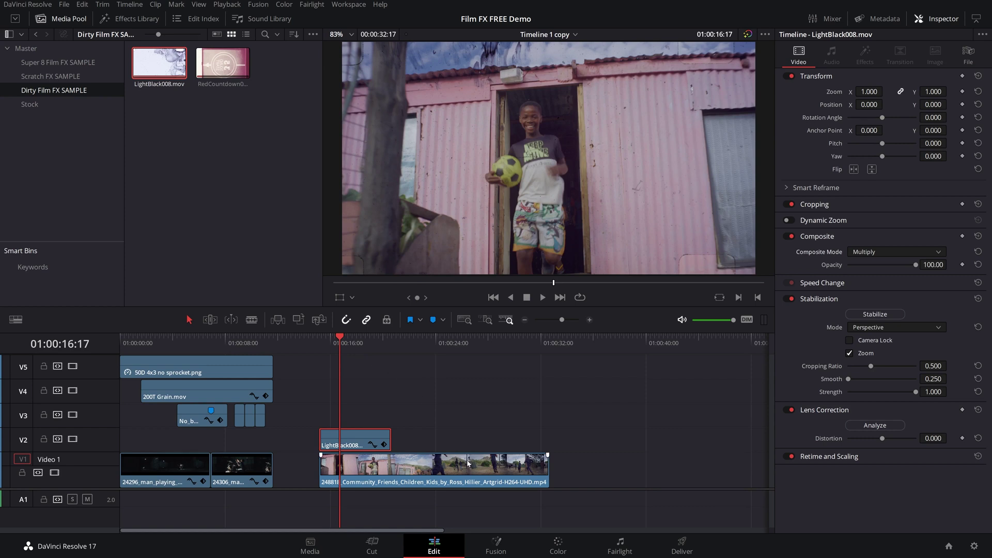
- Repeat the dust overlay as three clips along V2 and play it over the kids footage
mouse_move(377, 430)
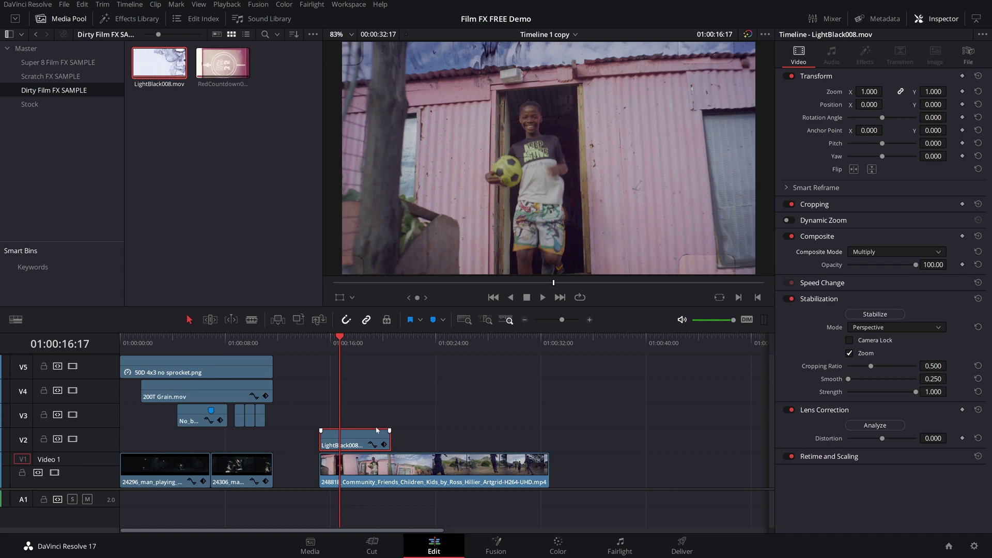
click(348, 370)
key(slash)
key(space)
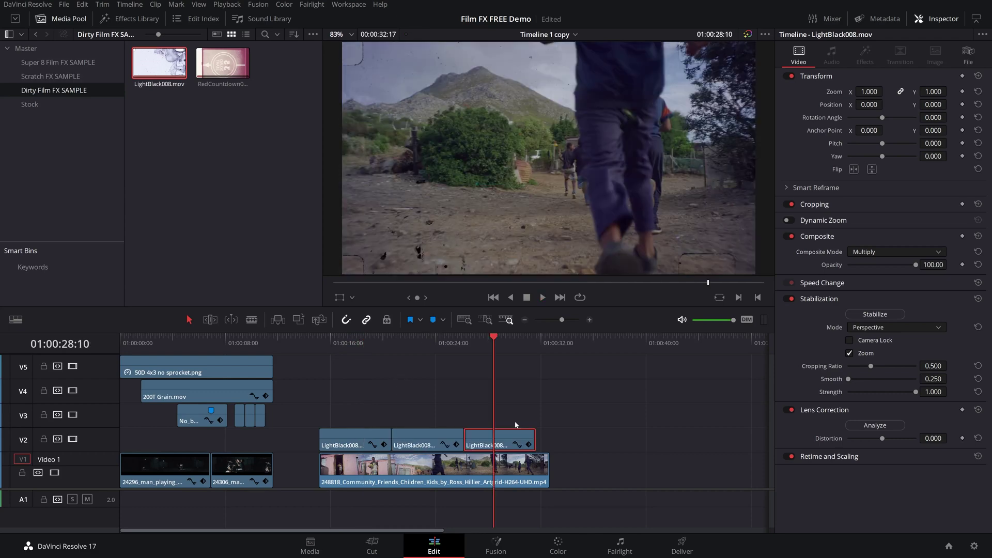
click(490, 343)
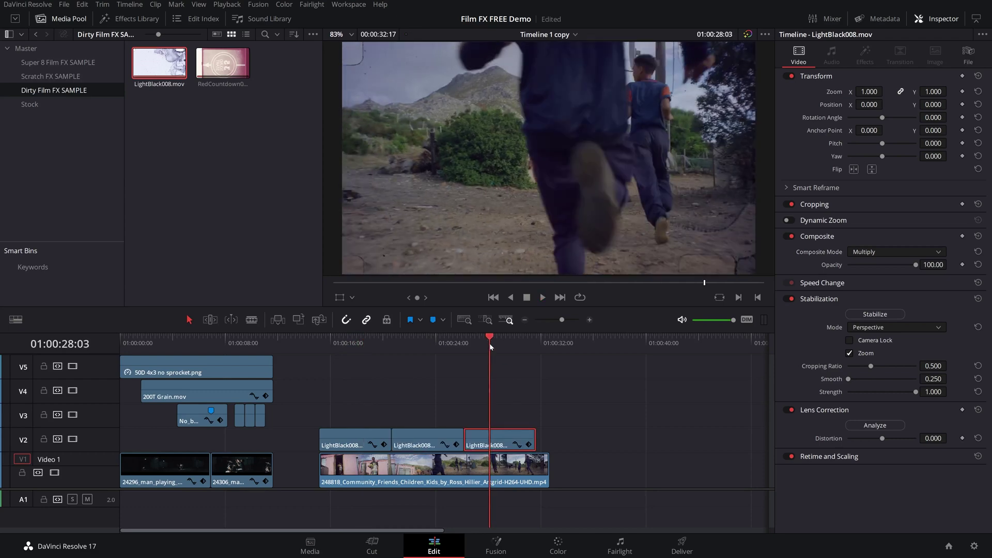
- Apply Invert Color to node 01 of the last dust overlay and make it monochrome
click(556, 543)
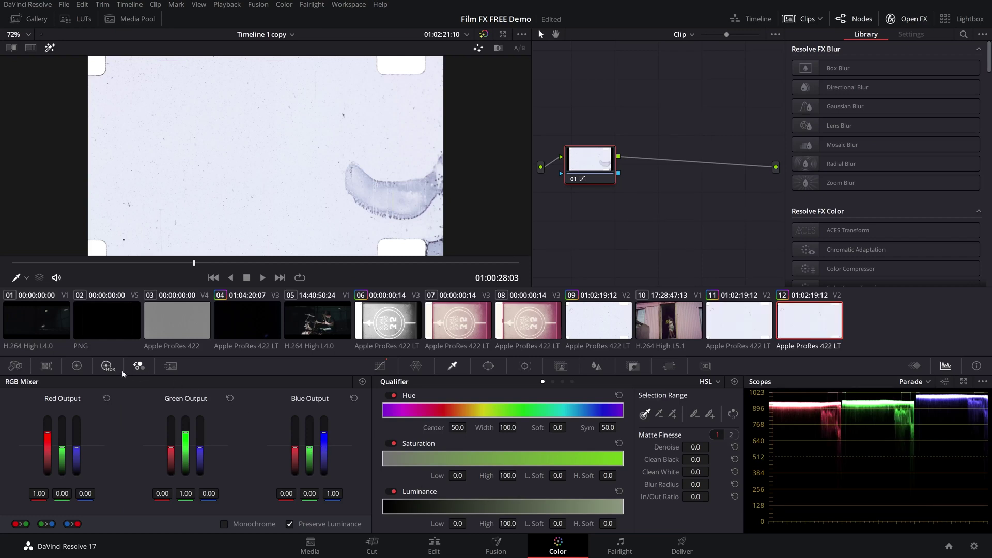
click(964, 34)
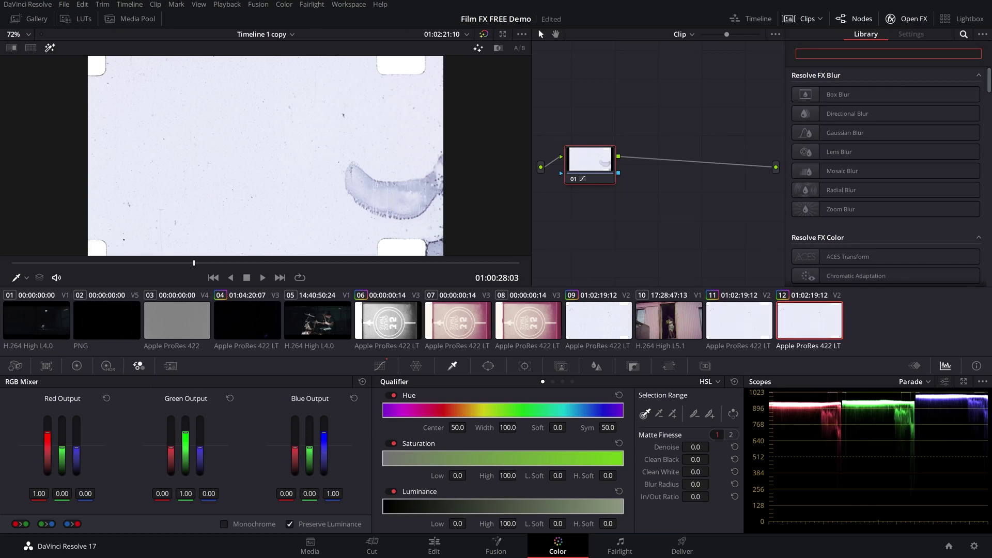
text(inv)
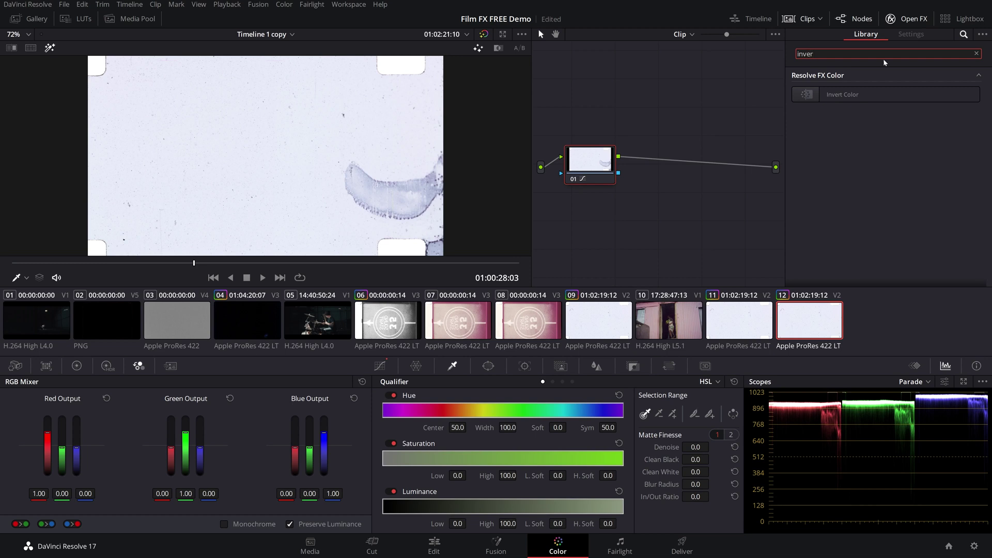
text(er)
drag(847, 94, 590, 161)
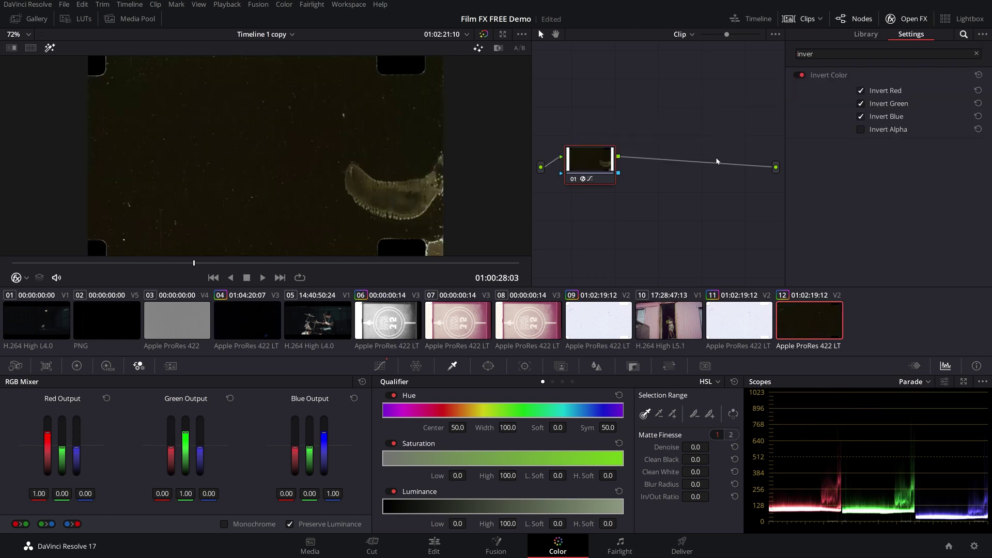
click(223, 524)
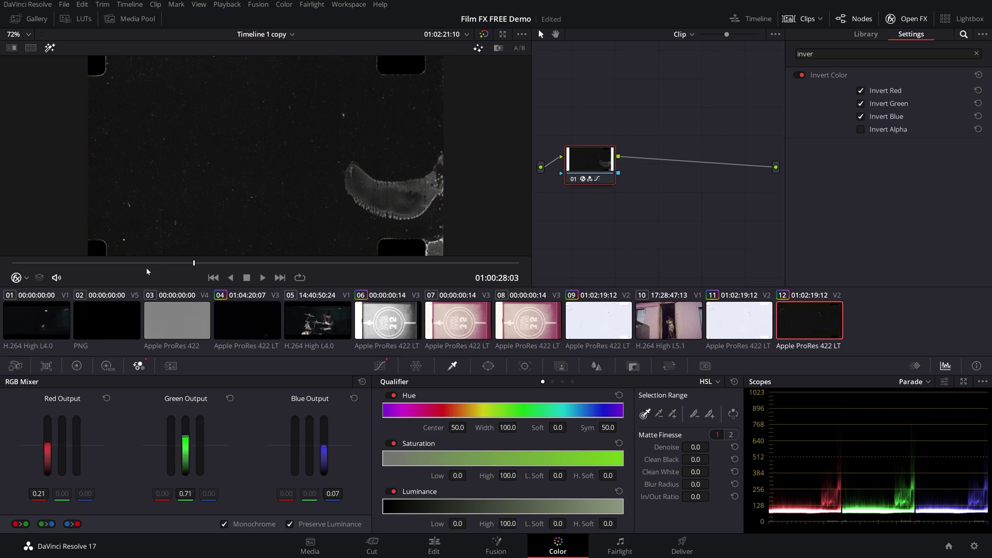
drag(195, 263, 213, 263)
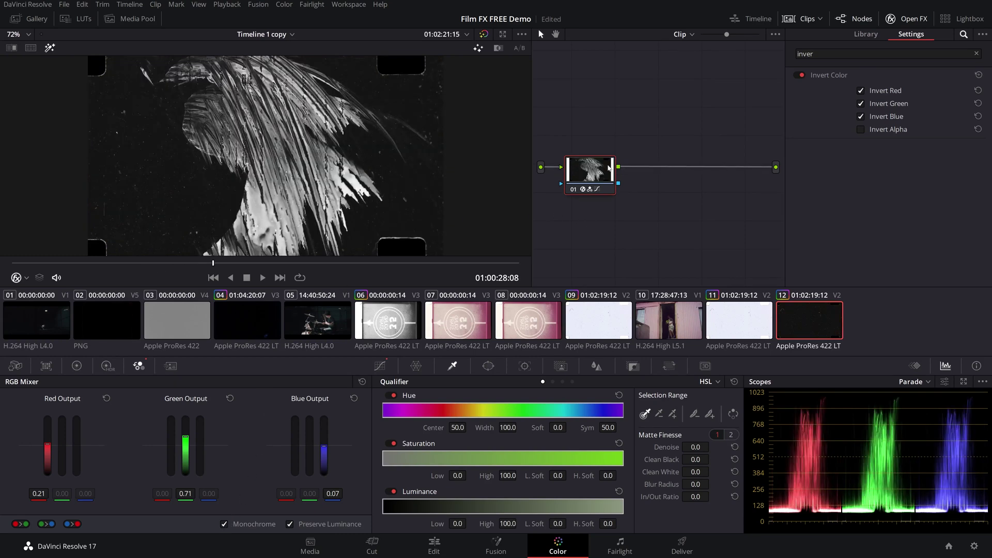
- Add a serial node with Blue Output 2.00 and Red -0.55, then return to Edit
right_click(609, 168)
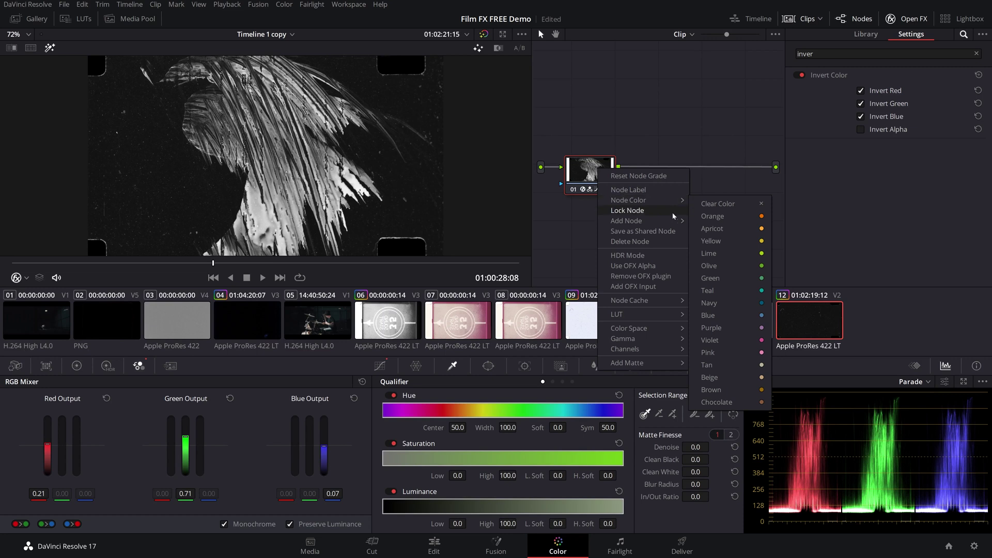
mouse_move(674, 221)
click(711, 221)
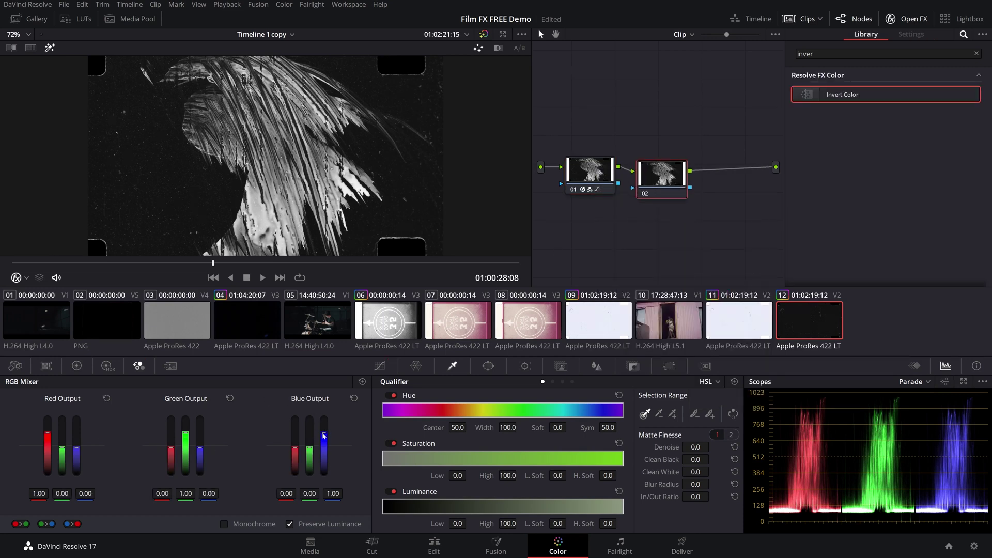
drag(324, 436, 324, 416)
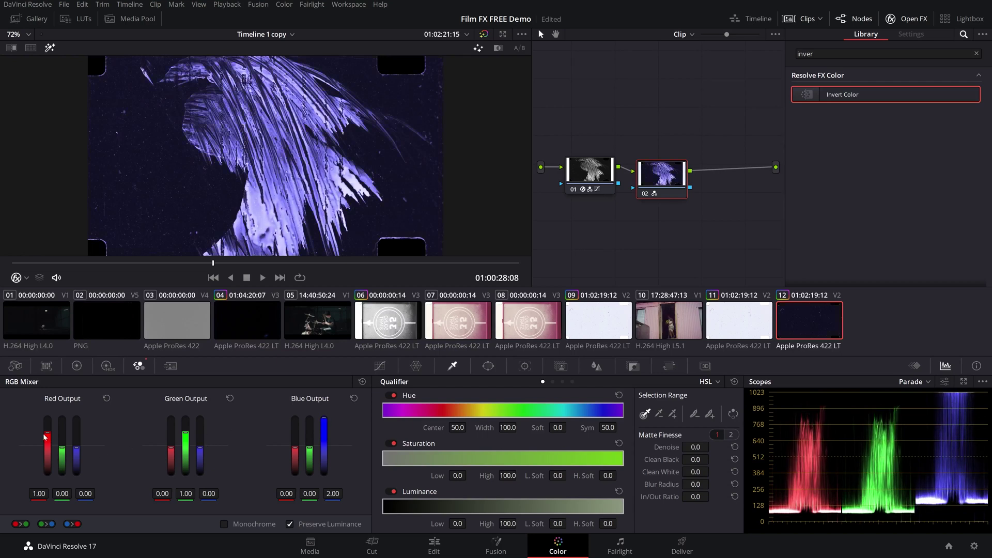
drag(45, 437, 48, 456)
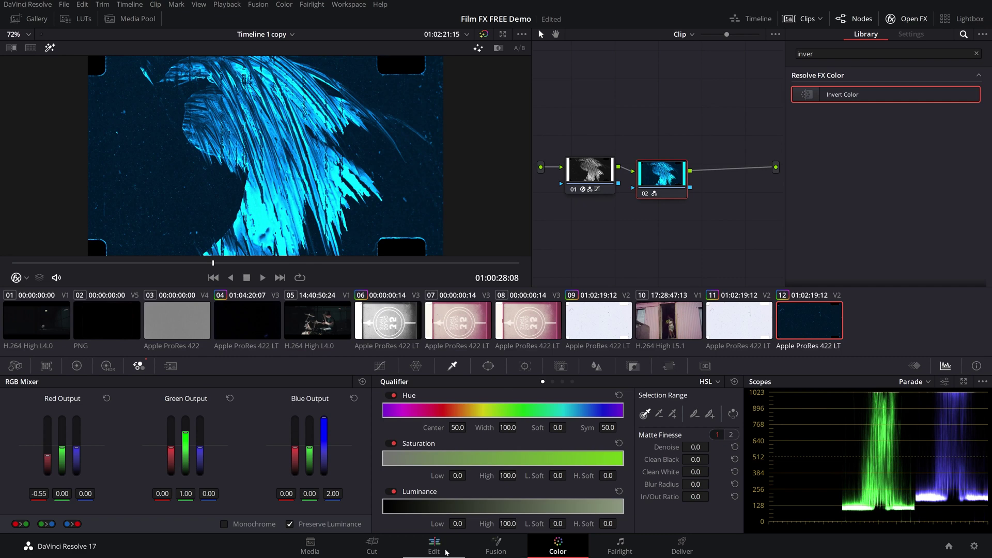
click(433, 542)
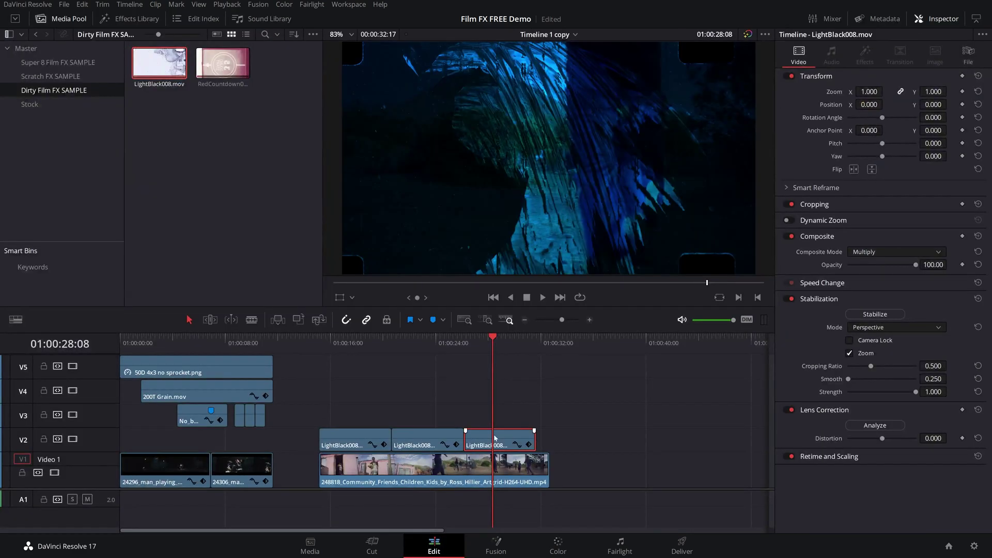
- Switch the blue overlay's Composite Mode from Multiply to Screen, play it back, and save the project
click(874, 252)
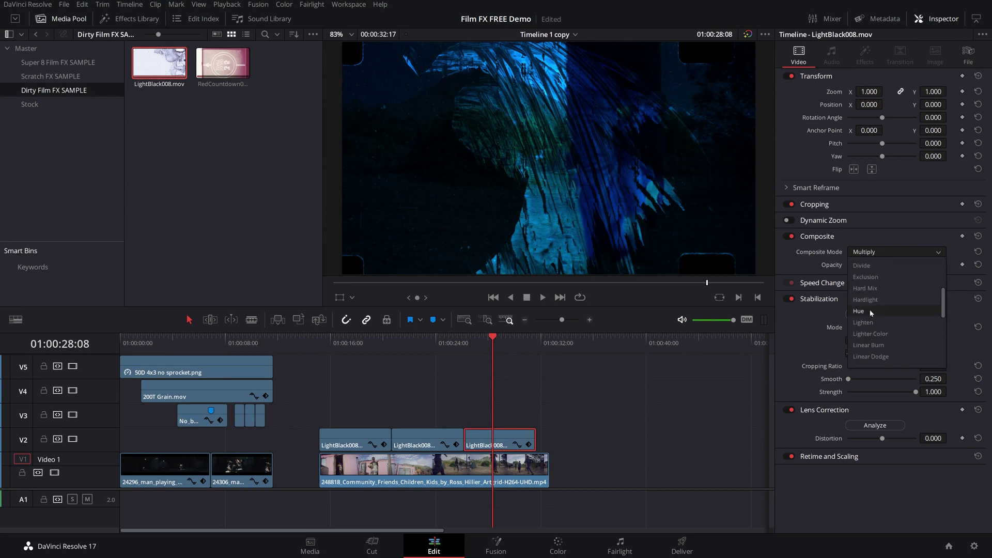
scroll(870, 312, down, 5)
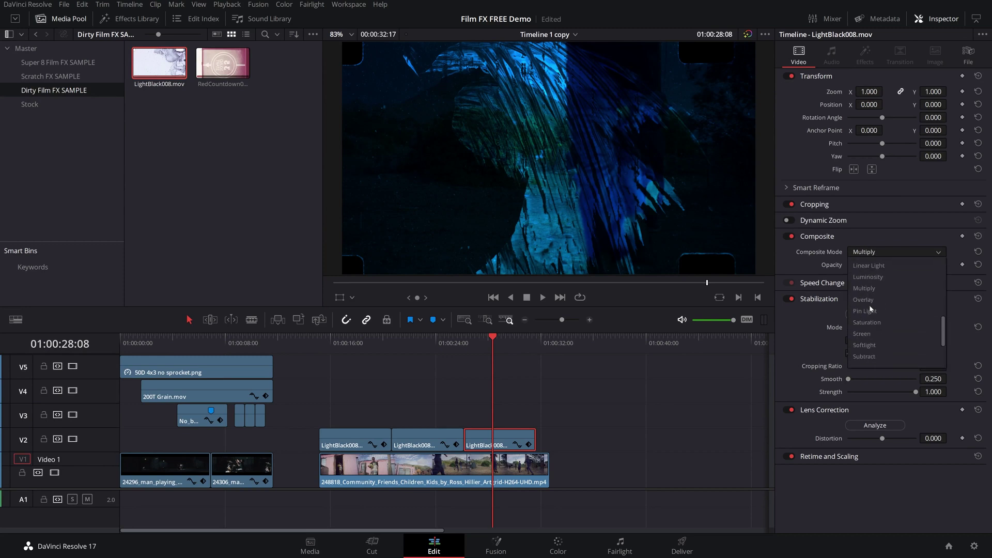
click(862, 333)
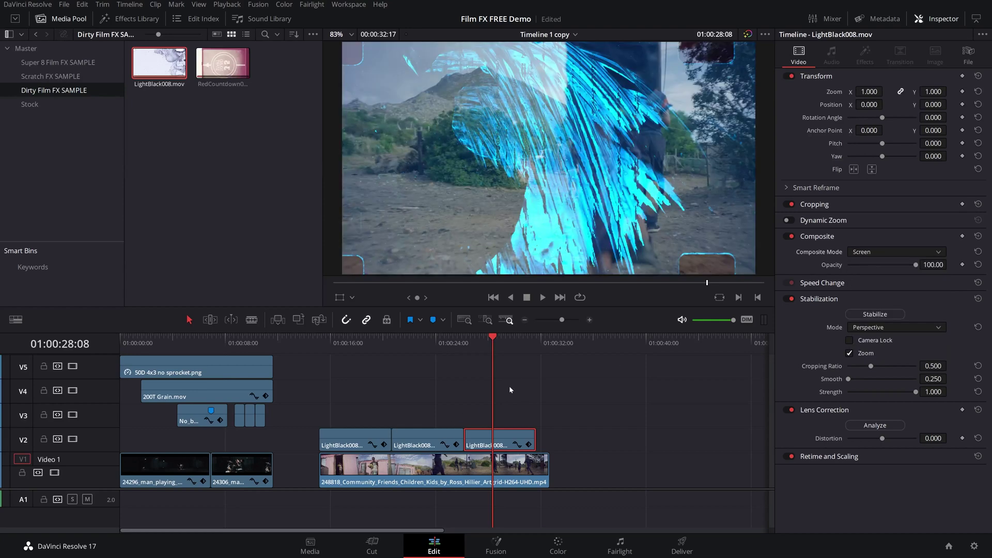
click(464, 342)
key(space)
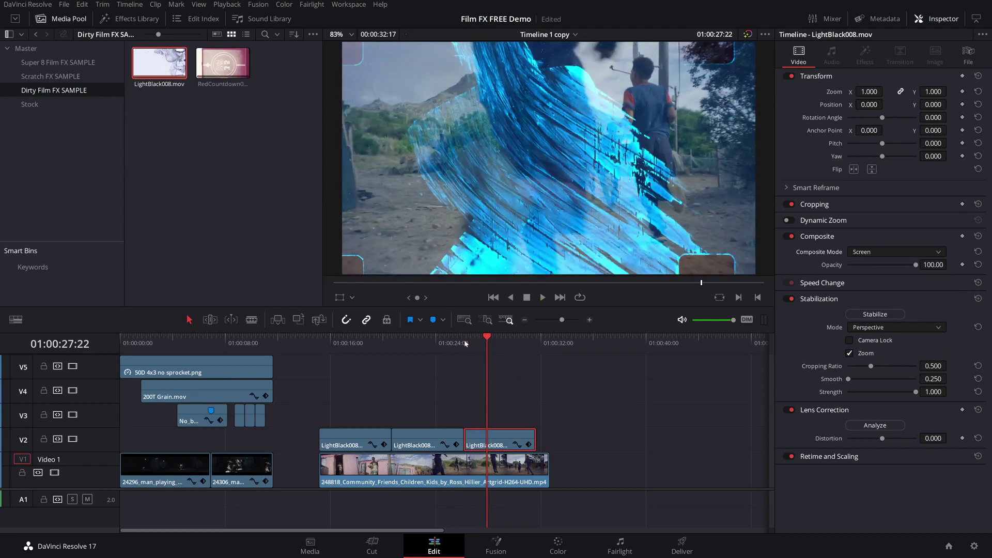
key(ctrl+s)
click(456, 393)
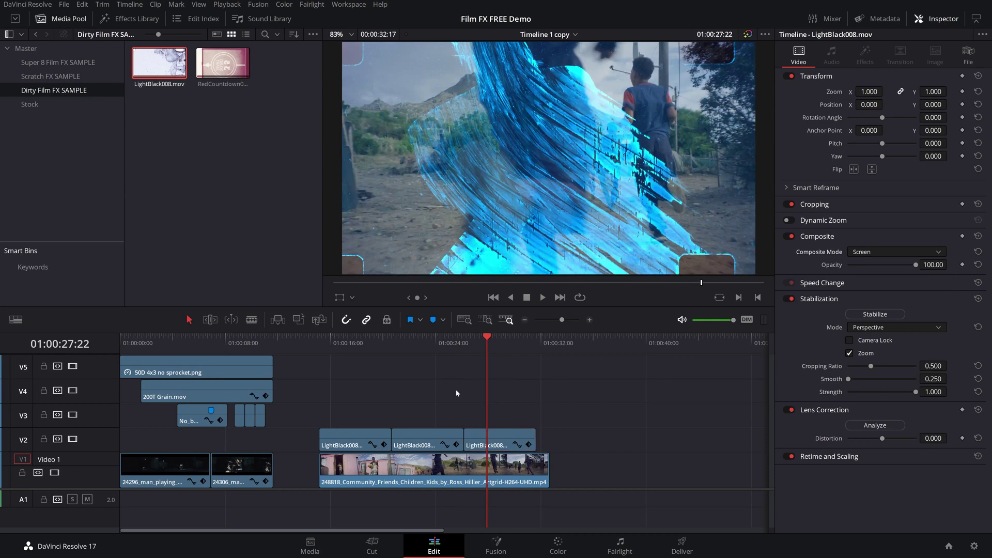